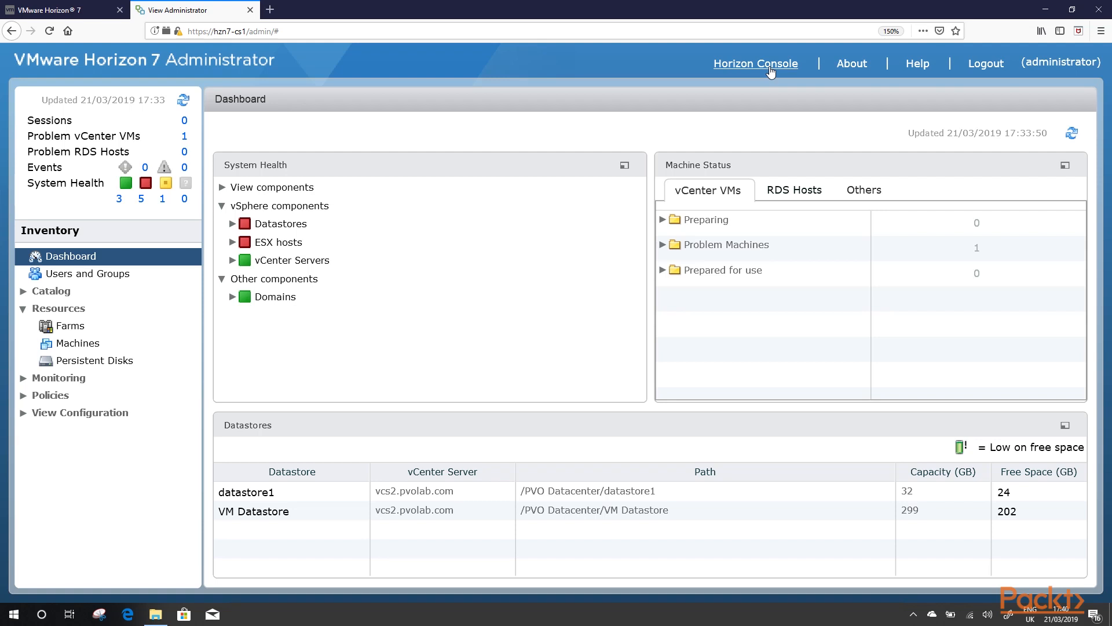
# Step: Switch from the Administrator dashboard to the VMware Horizon 7 Console sign-in tab
pyautogui.click(58, 10)
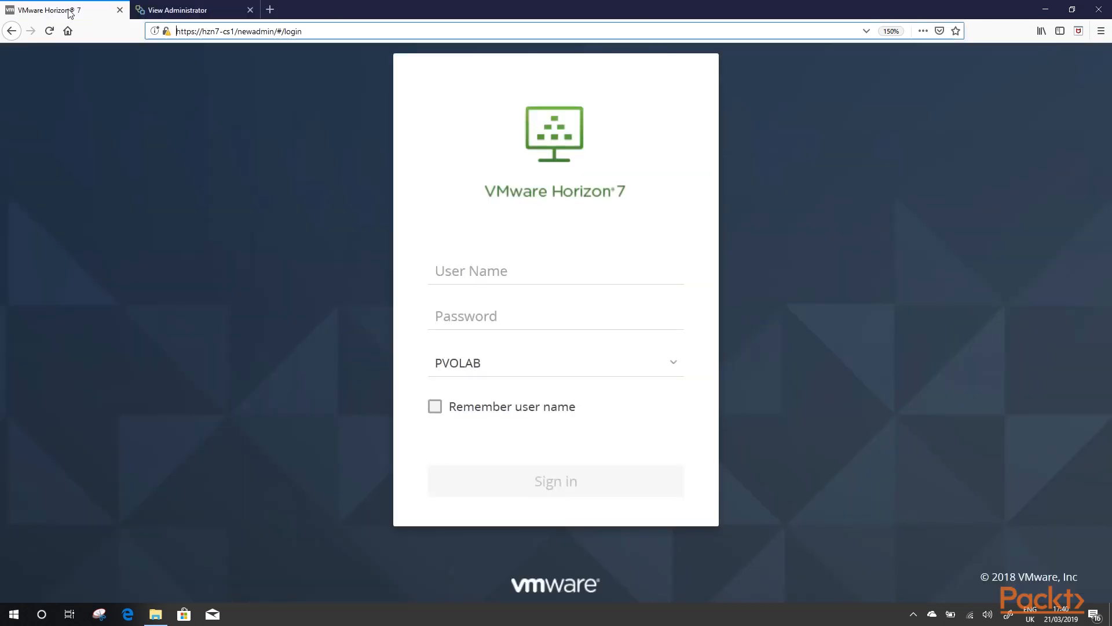
# Step: Sign in to the console as administrator on the PVOLAB domain with the account password
pyautogui.click(318, 33)
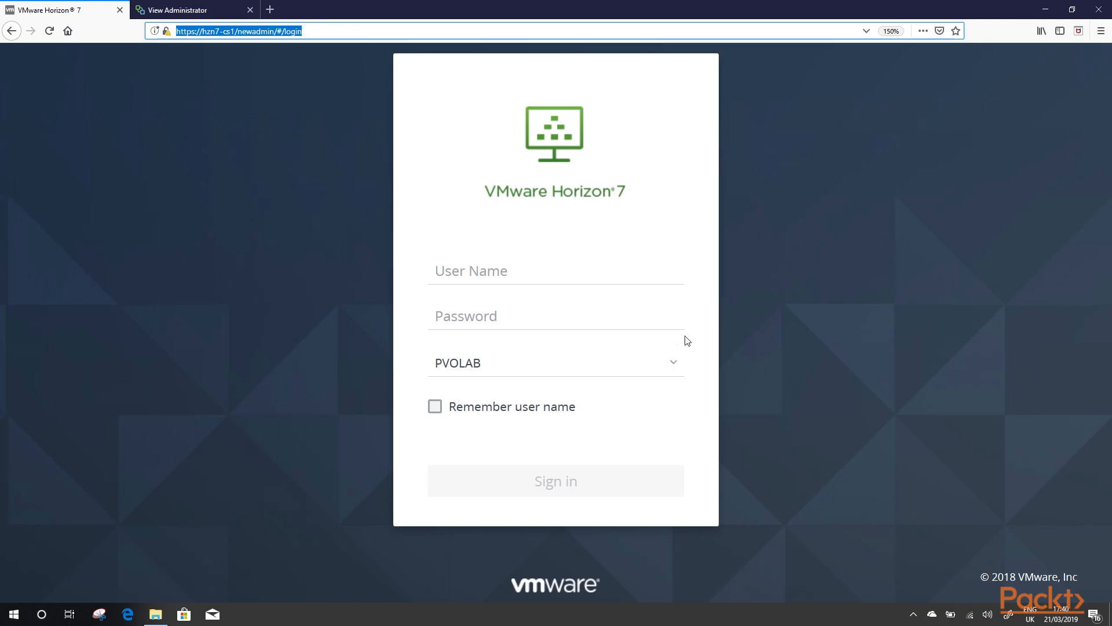
pyautogui.click(576, 275)
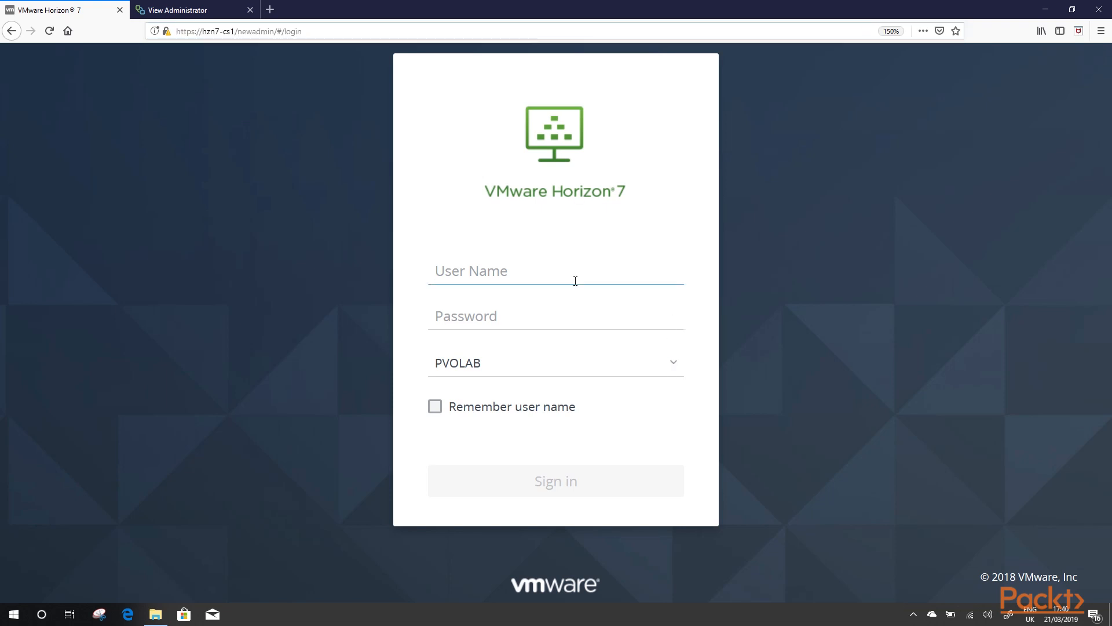
pyautogui.write('adminis')
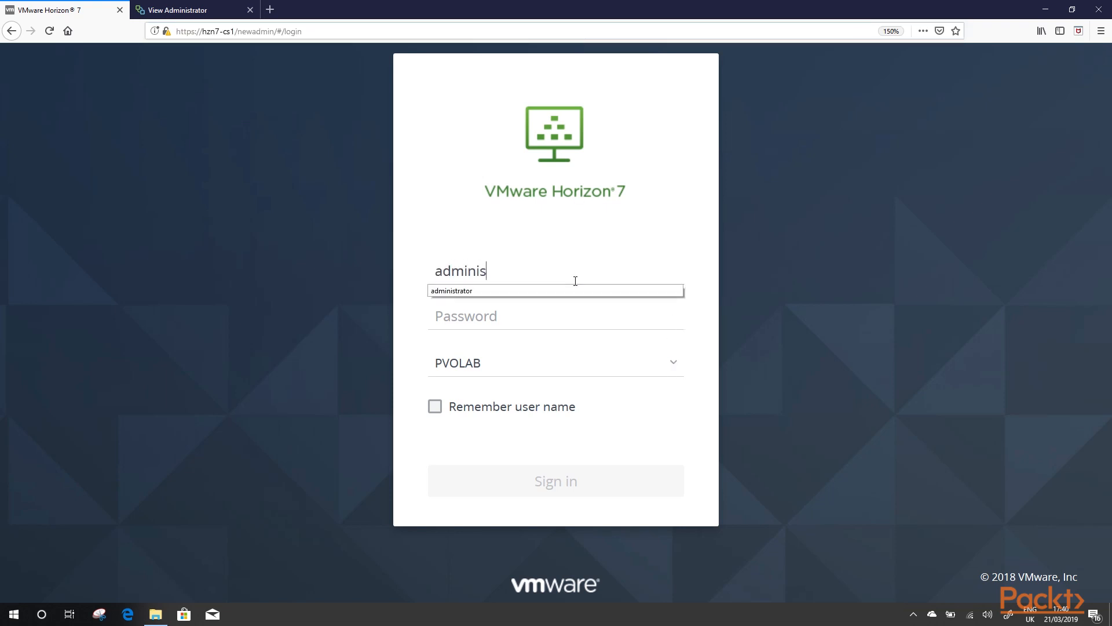
pyautogui.write('trator')
pyautogui.press('Tab')
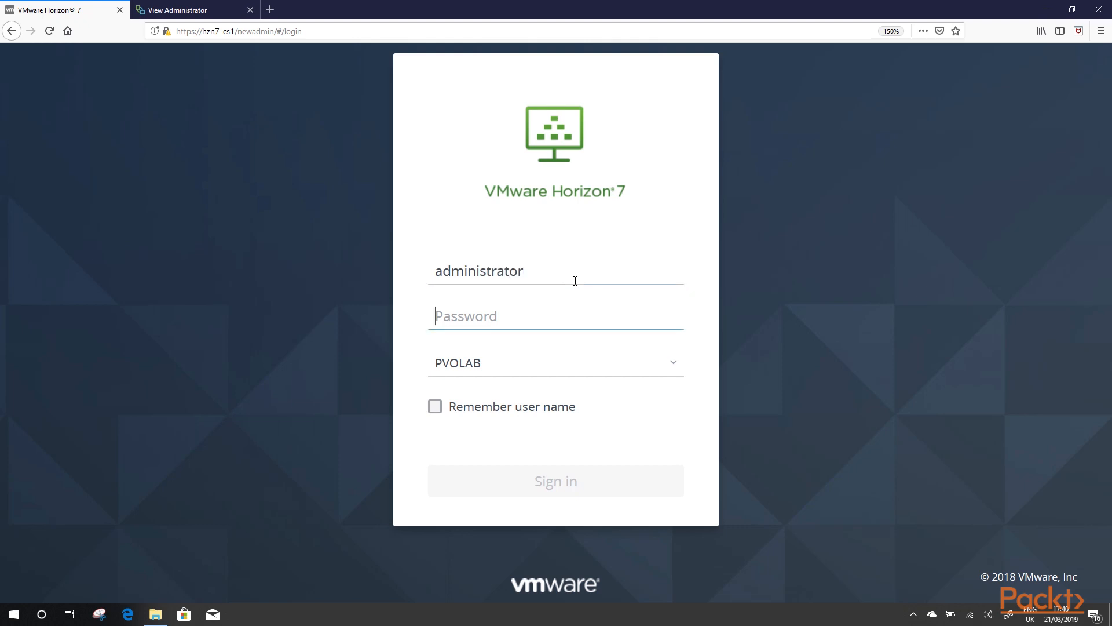
pyautogui.write('*****')
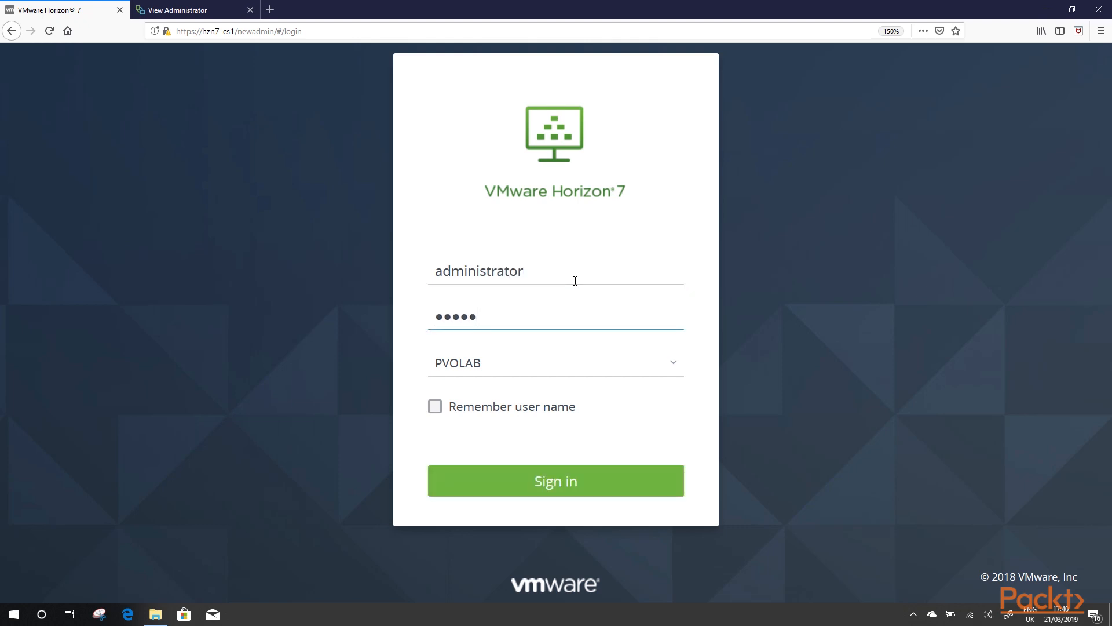
pyautogui.write('*******')
pyautogui.click(576, 489)
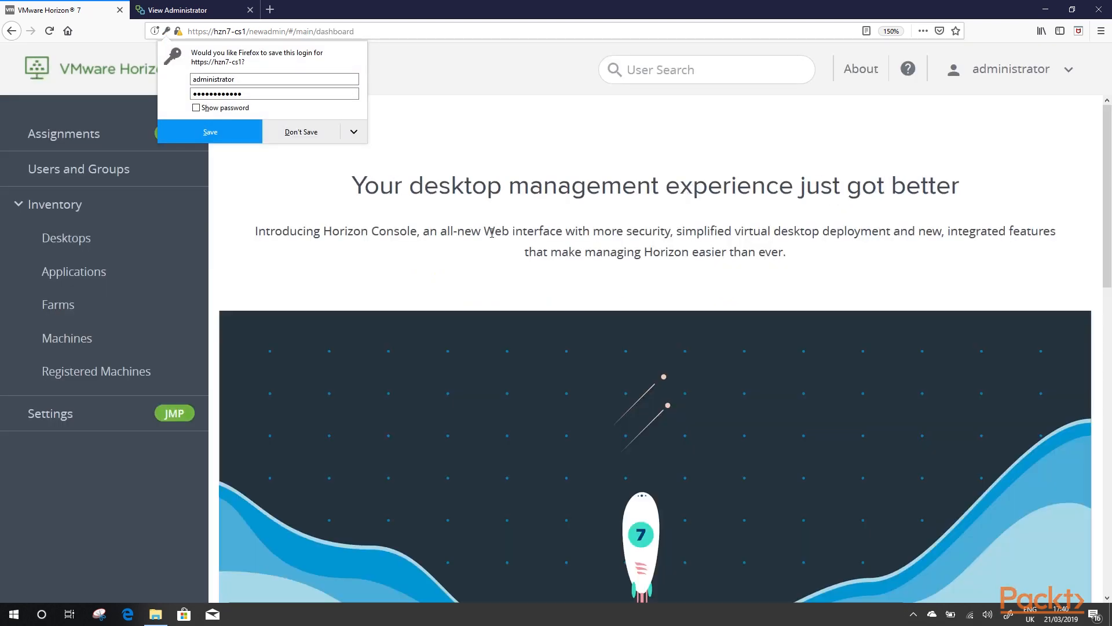
# Step: Decline Firefox's password save, then read through the welcome dashboard's What's New notes
pyautogui.click(284, 138)
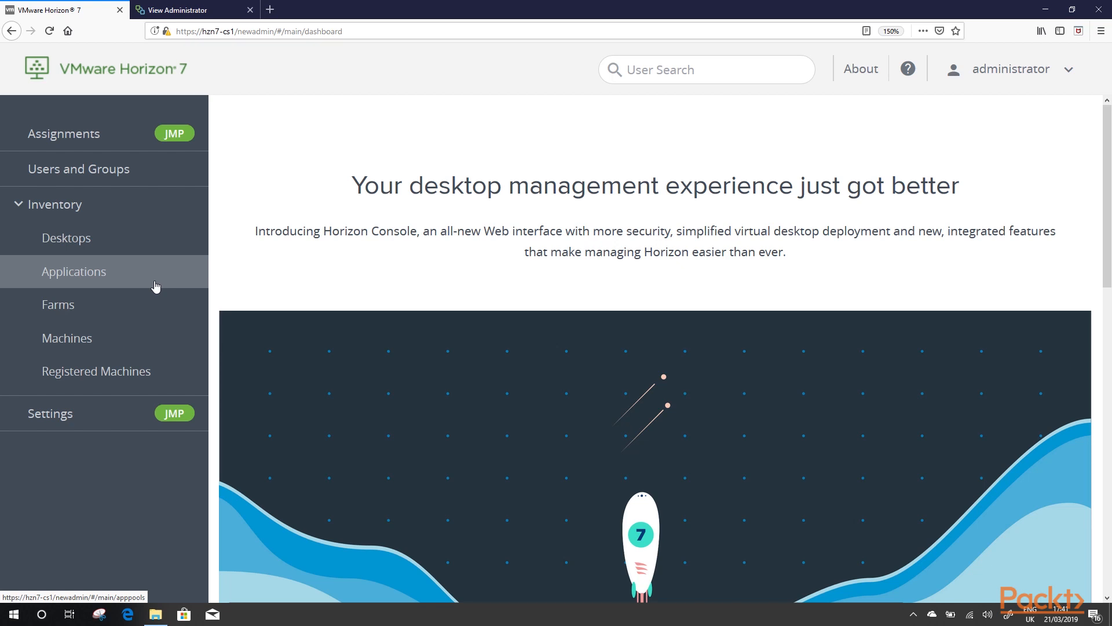
pyautogui.scroll(-10, 783, 298)
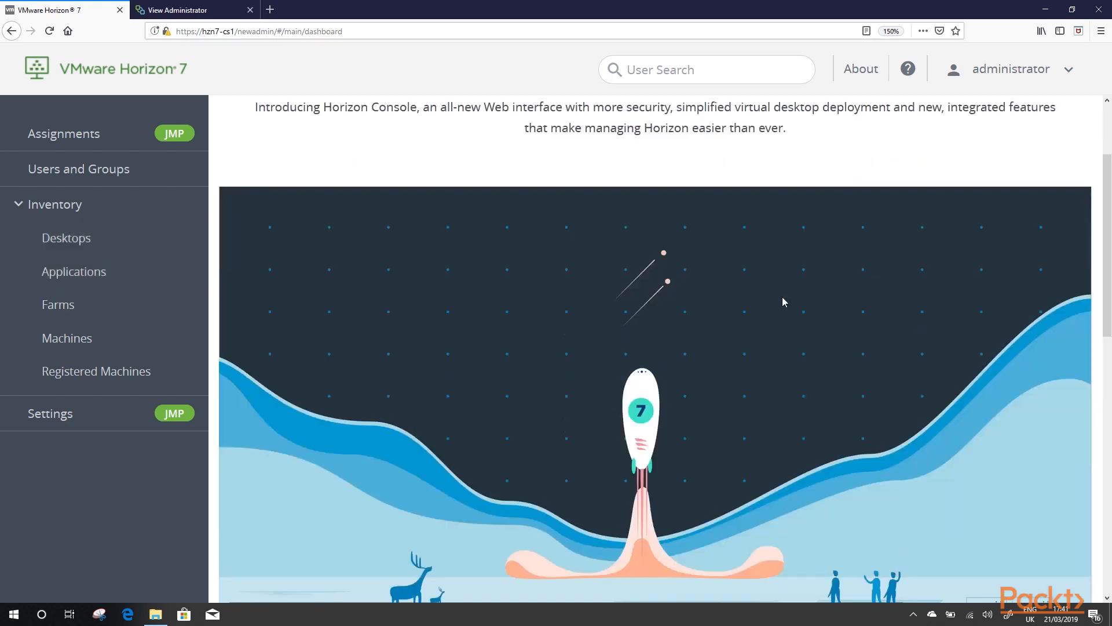
pyautogui.scroll(8, 788, 303)
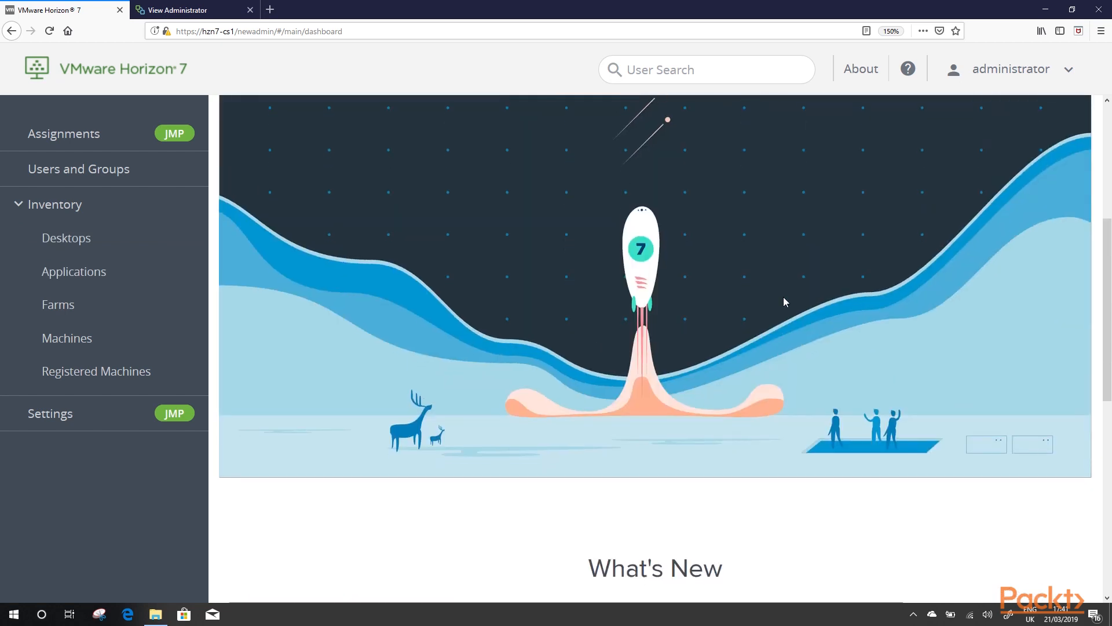
pyautogui.scroll(-8, 788, 302)
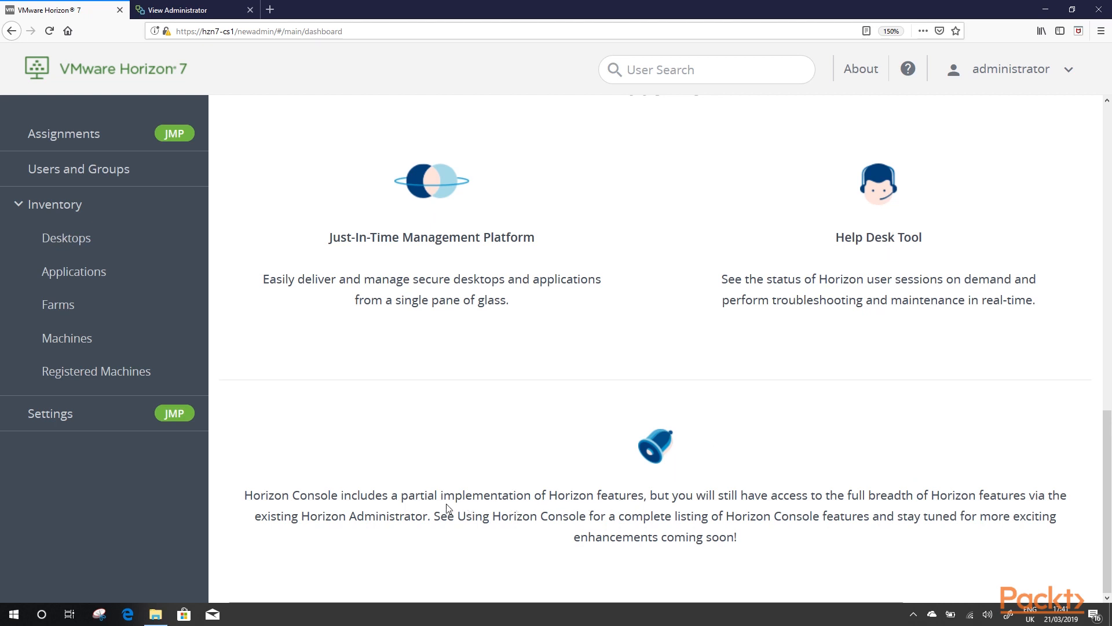
pyautogui.moveTo(409, 499); pyautogui.dragTo(653, 495)
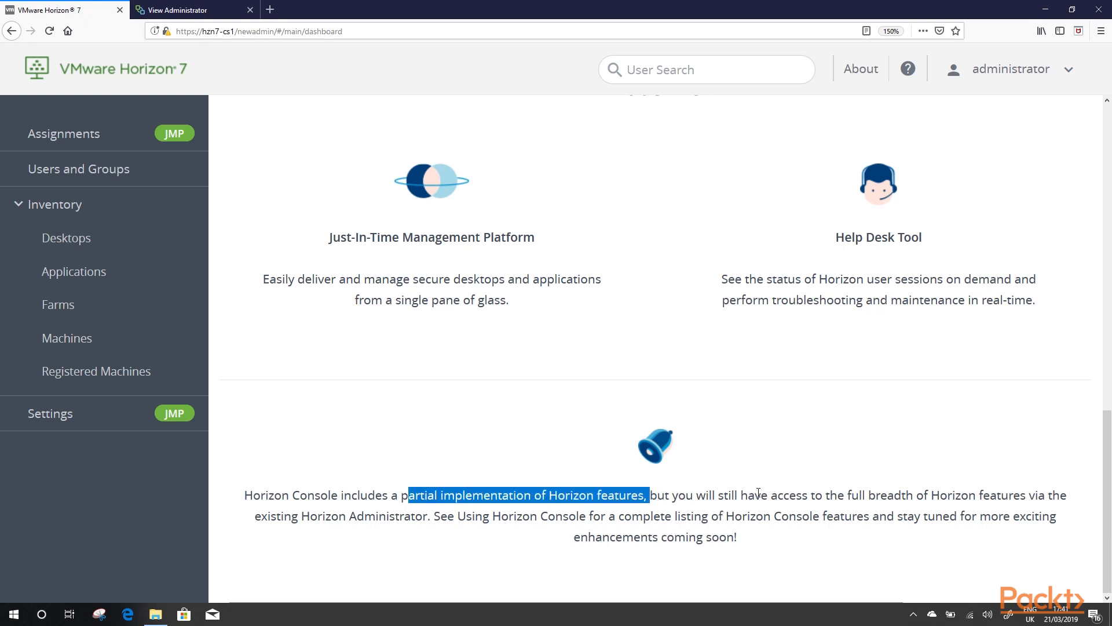
pyautogui.scroll(3, 752, 489)
pyautogui.scroll(5, 758, 491)
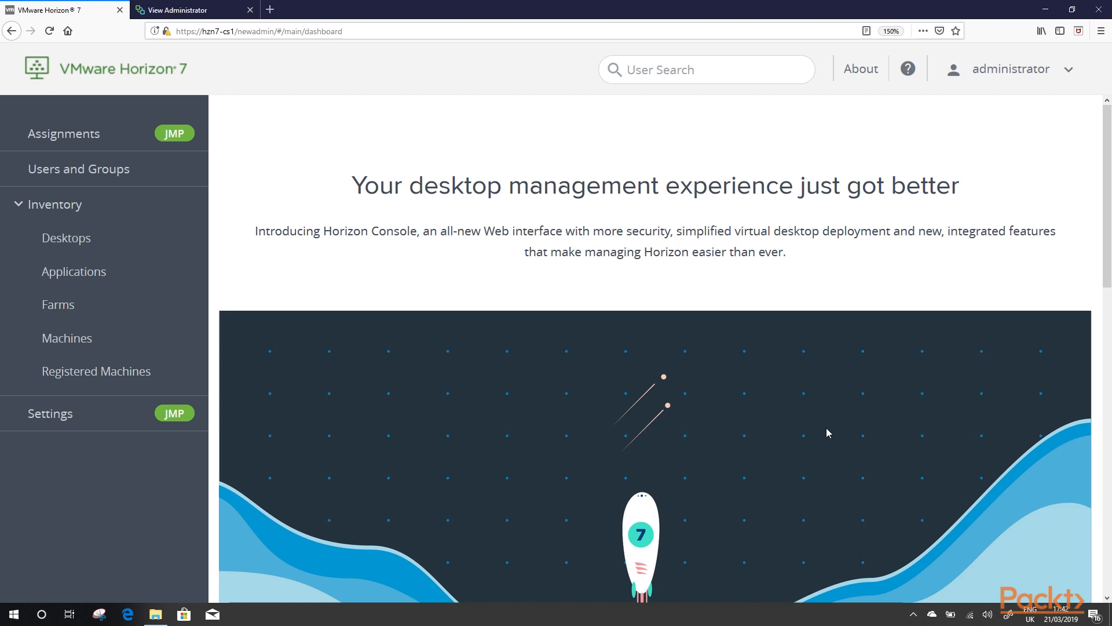
# Step: Glance at the account menu and JMP Assignments, dismiss the JMP notice, and open Users and Groups
pyautogui.click(1069, 71)
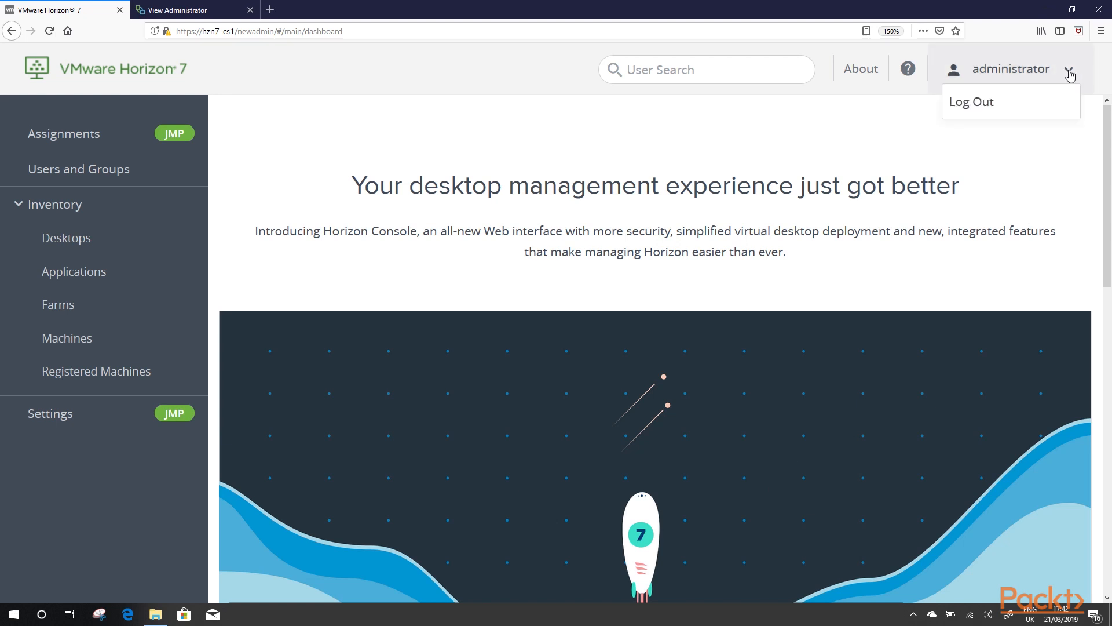
pyautogui.click(1069, 70)
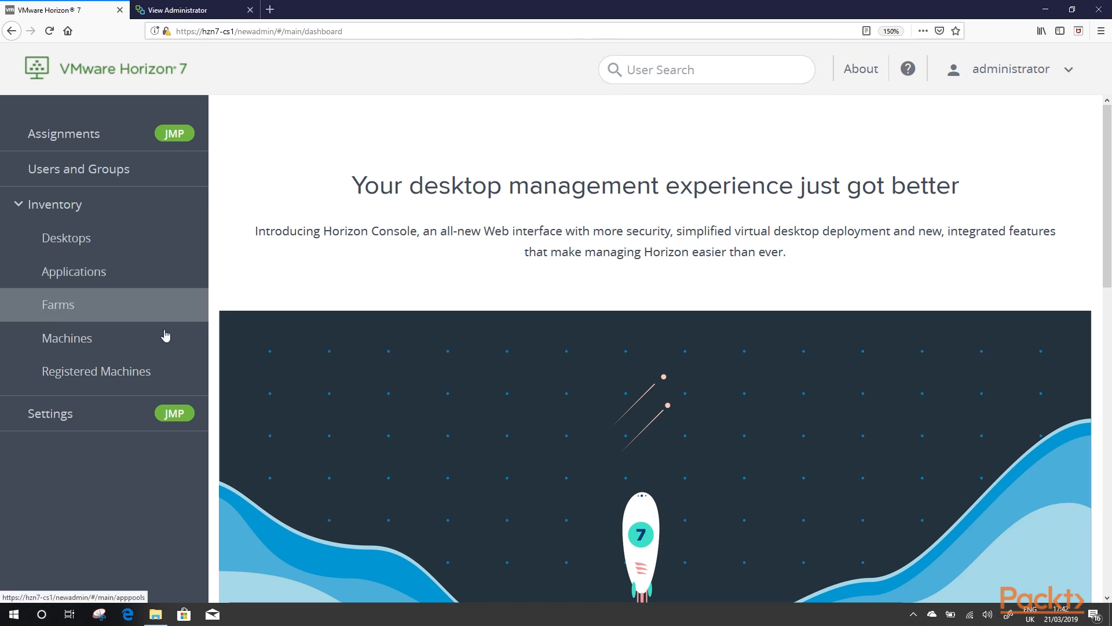
pyautogui.click(121, 137)
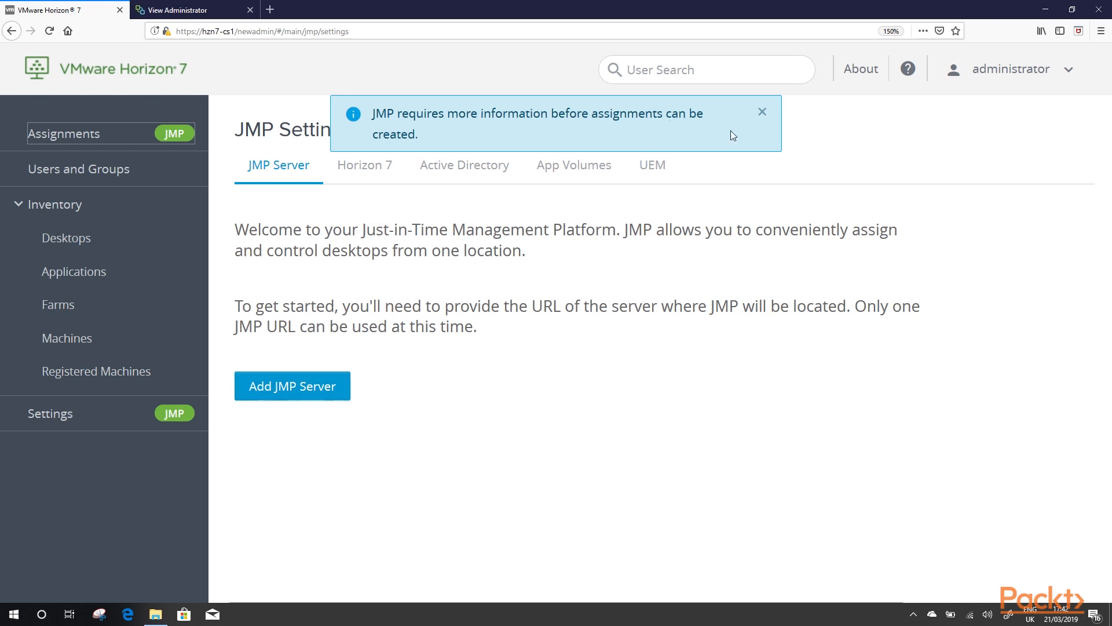
pyautogui.click(762, 114)
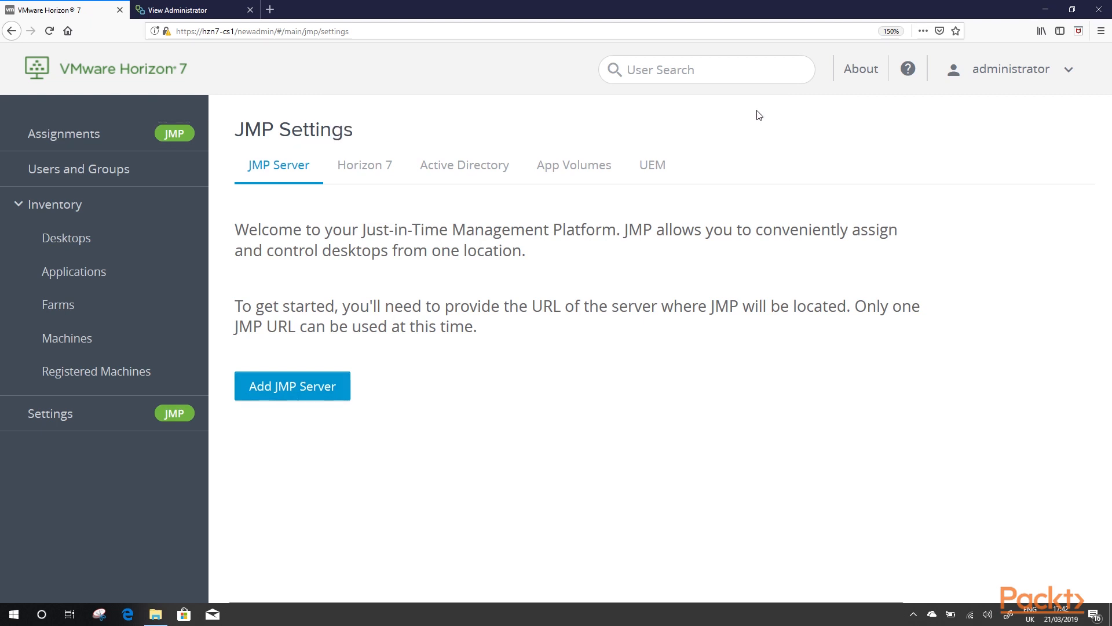
pyautogui.click(91, 172)
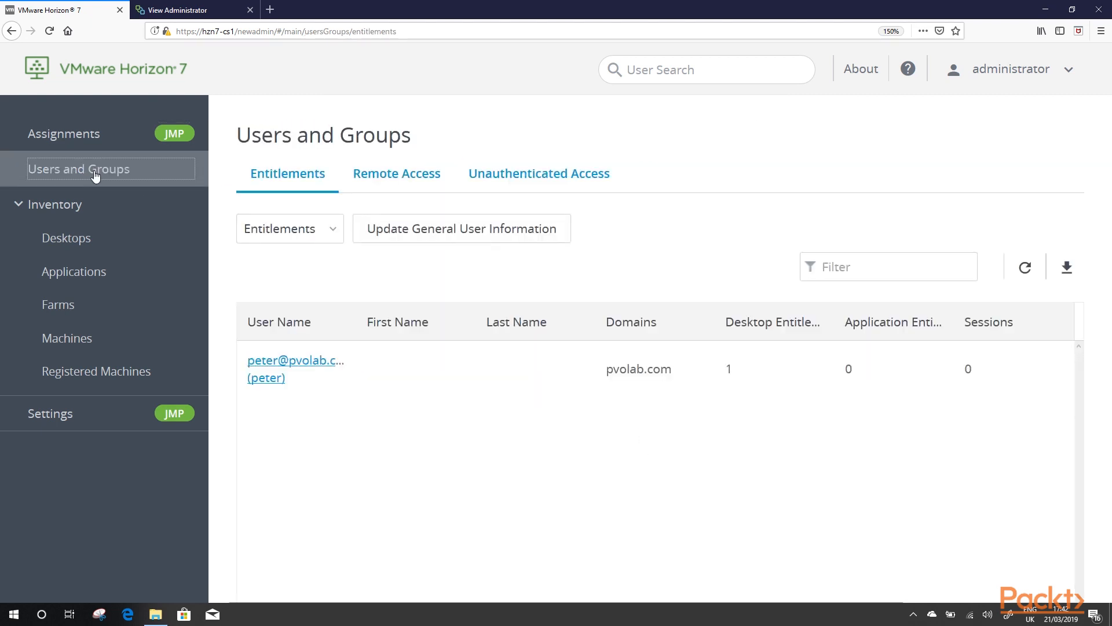
# Step: Browse the Remote Access and Unauthenticated Access user lists, then return to Entitlements
pyautogui.click(317, 363)
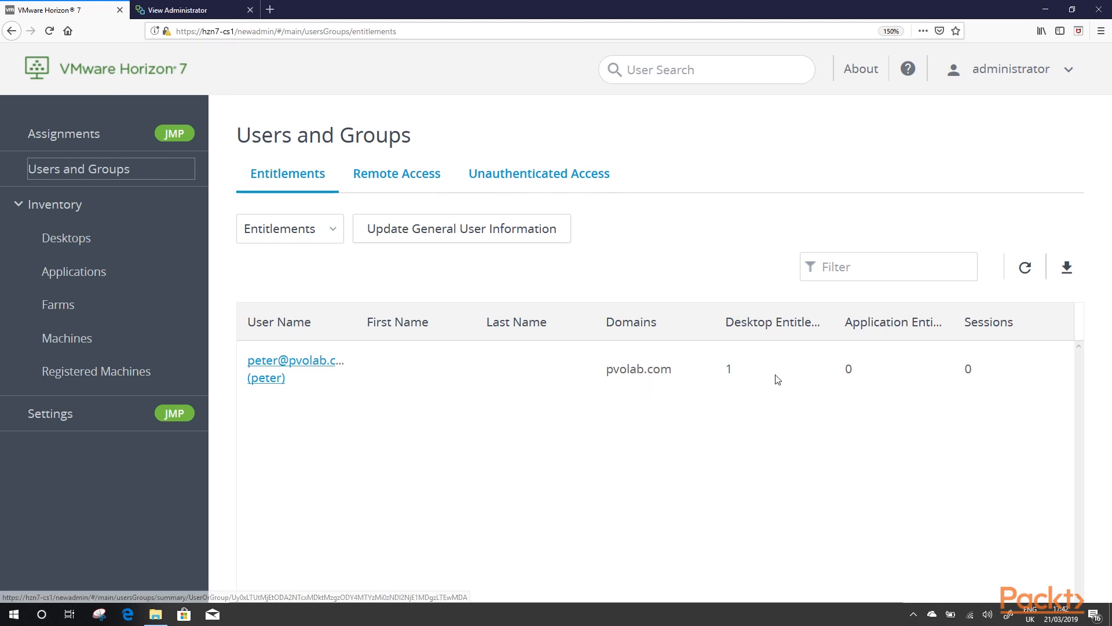
pyautogui.click(392, 179)
pyautogui.click(505, 180)
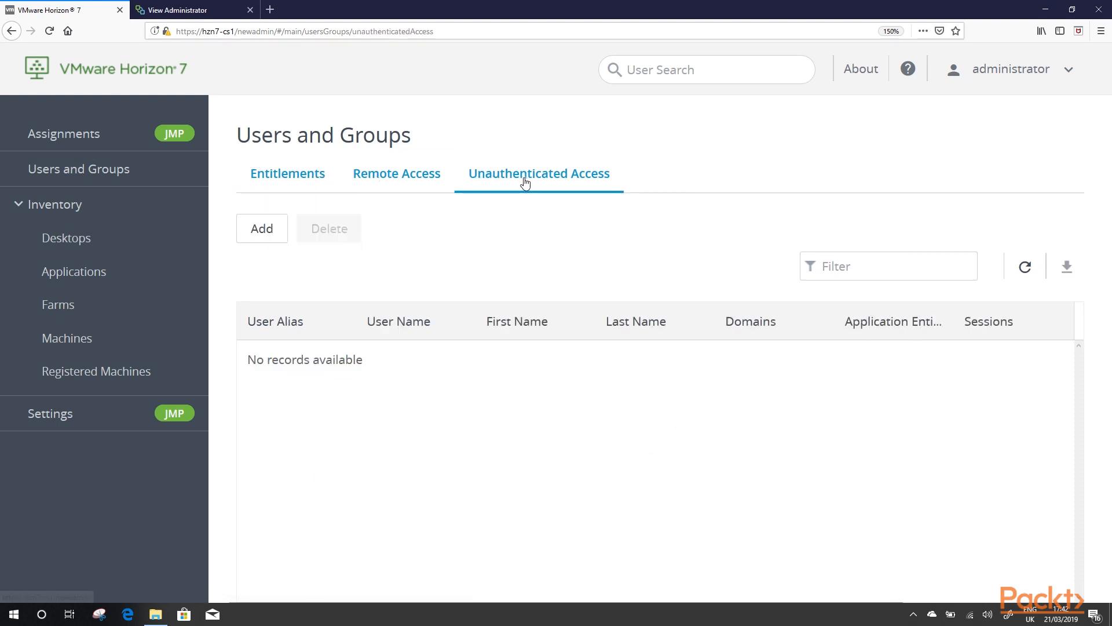
pyautogui.click(313, 175)
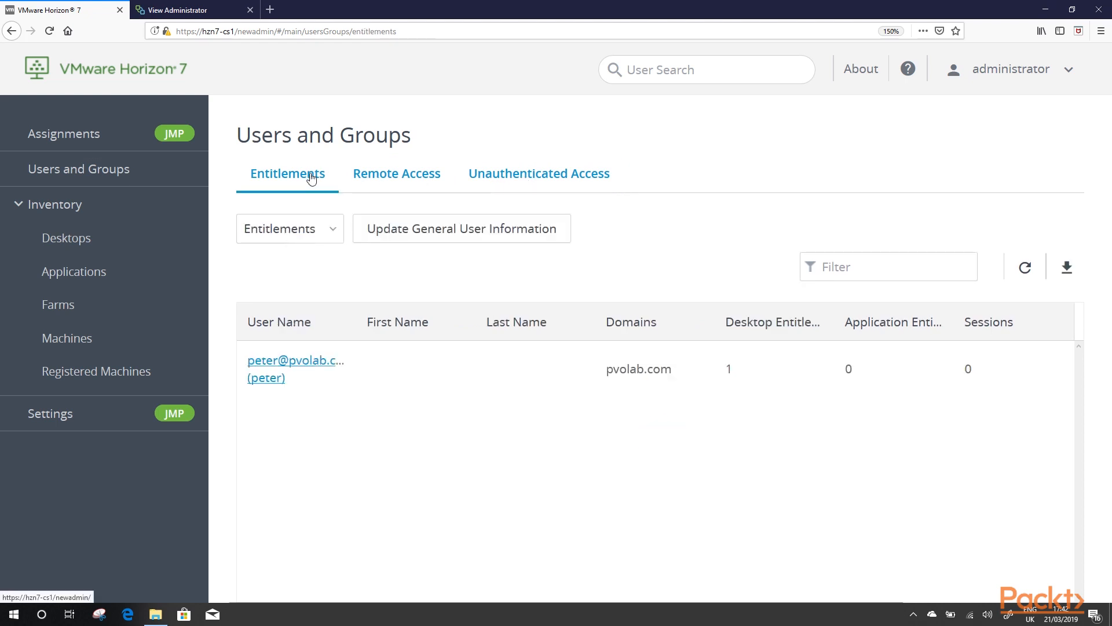
# Step: Start a desktop entitlement and find the user by a partial-name search in pvolab.com
pyautogui.click(319, 229)
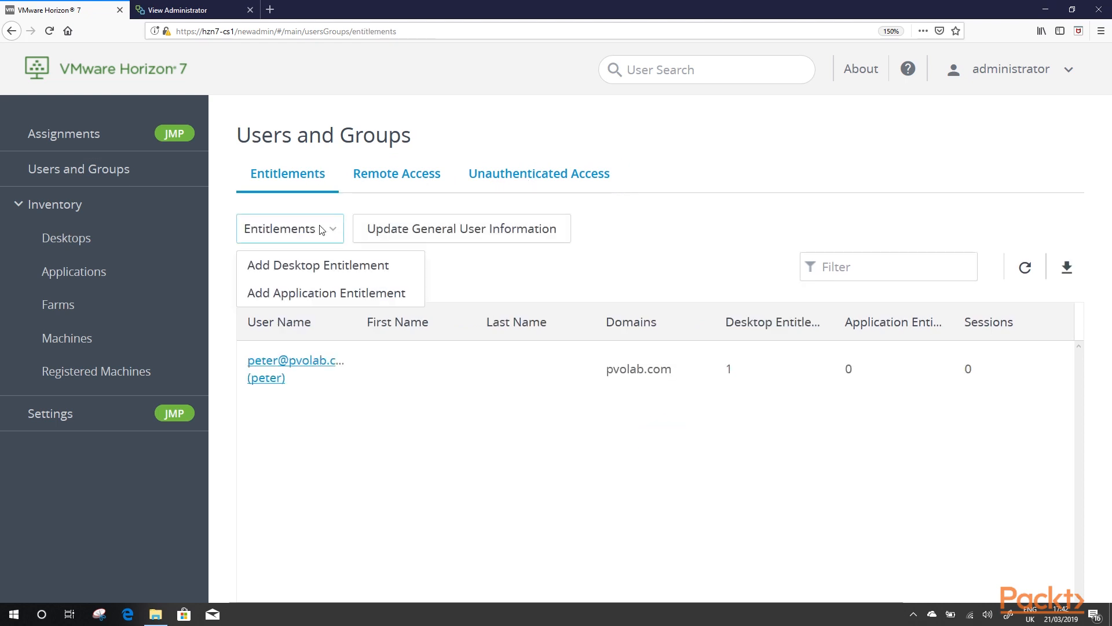
pyautogui.click(318, 263)
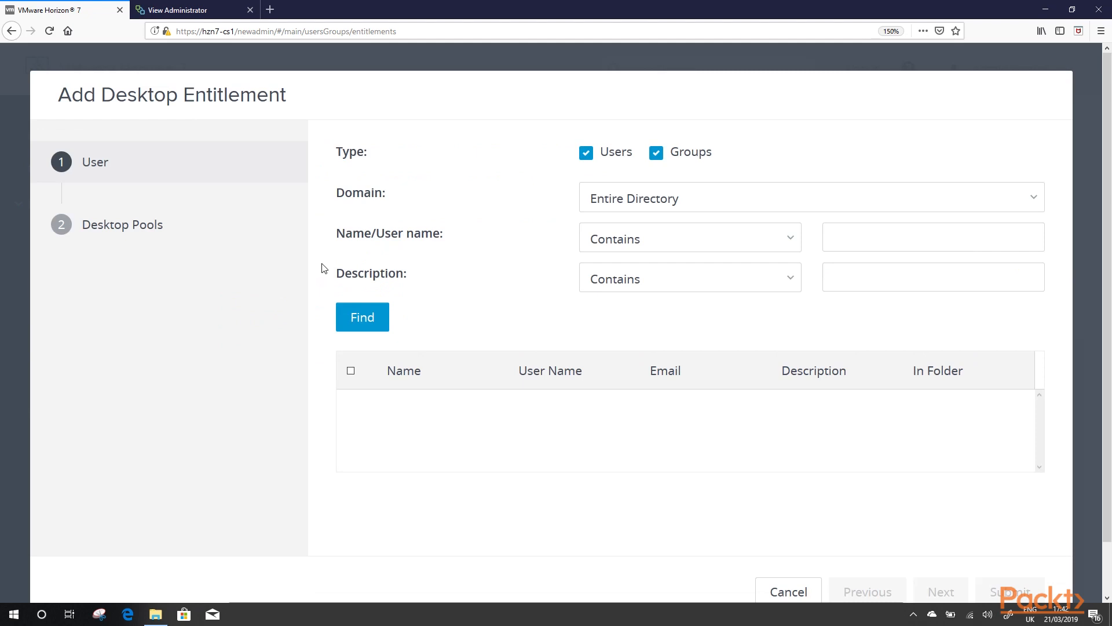
pyautogui.click(666, 207)
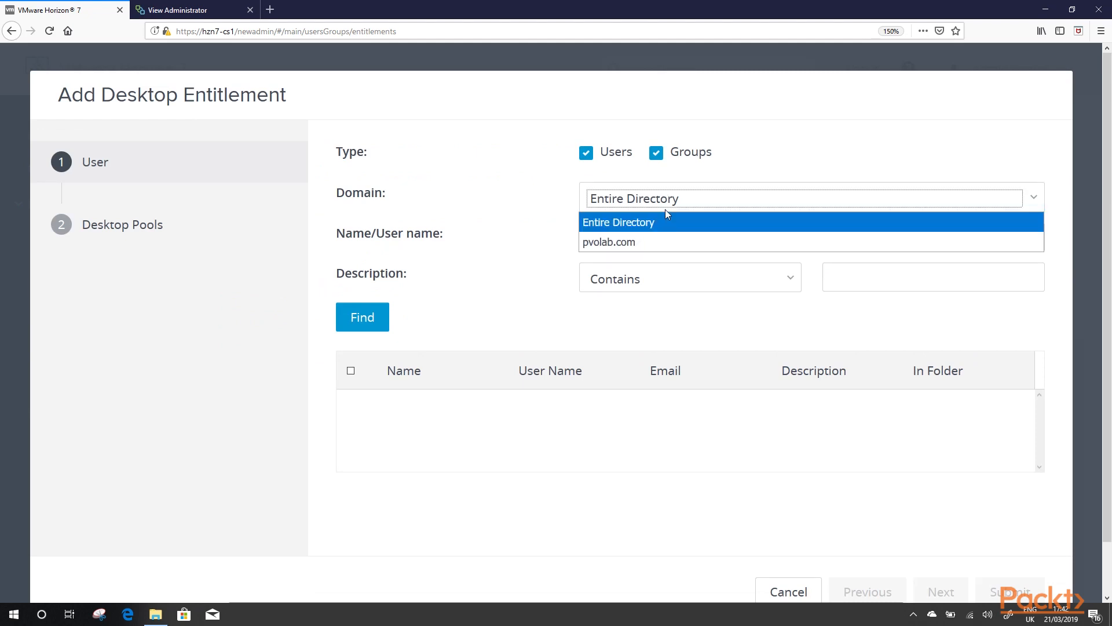
pyautogui.click(673, 203)
pyautogui.click(673, 204)
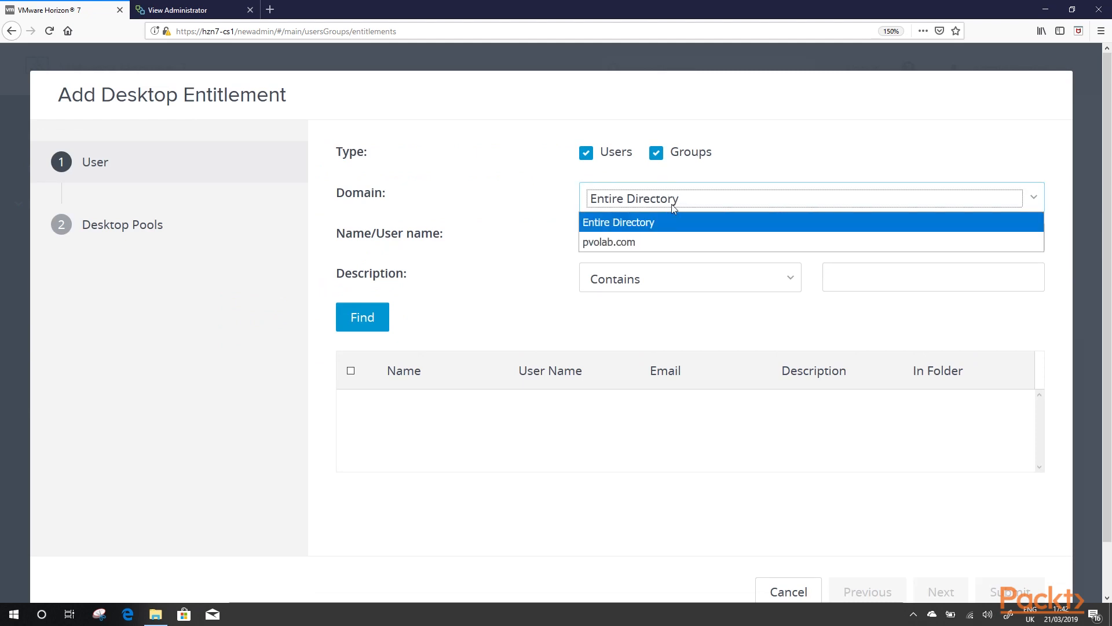
pyautogui.click(655, 238)
pyautogui.click(899, 249)
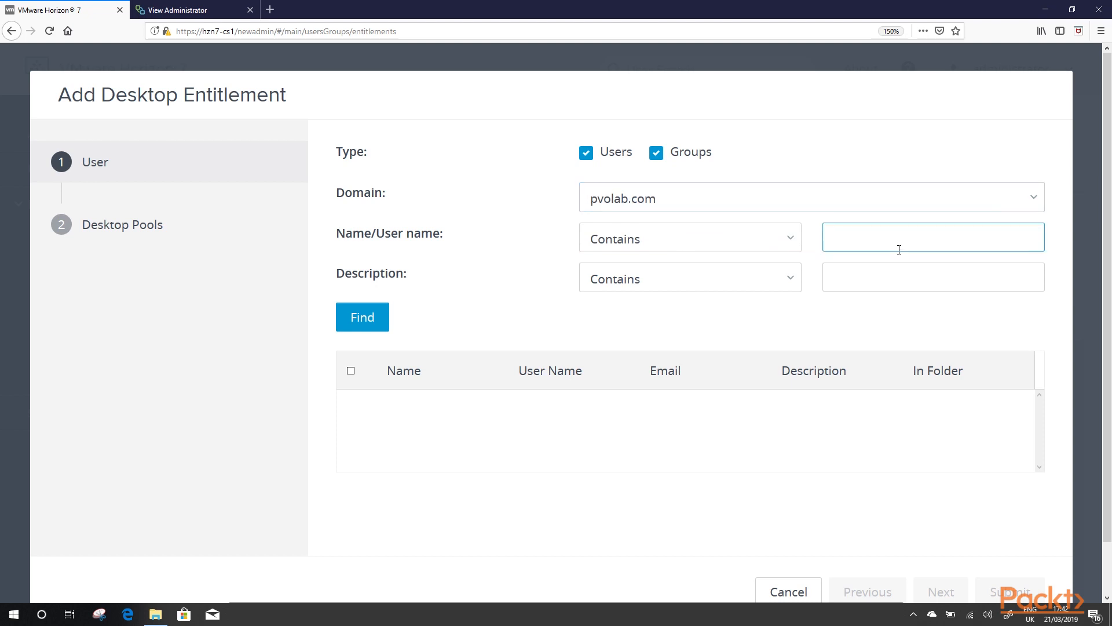
pyautogui.write('pet')
pyautogui.click(352, 320)
pyautogui.scroll(-2, 520, 414)
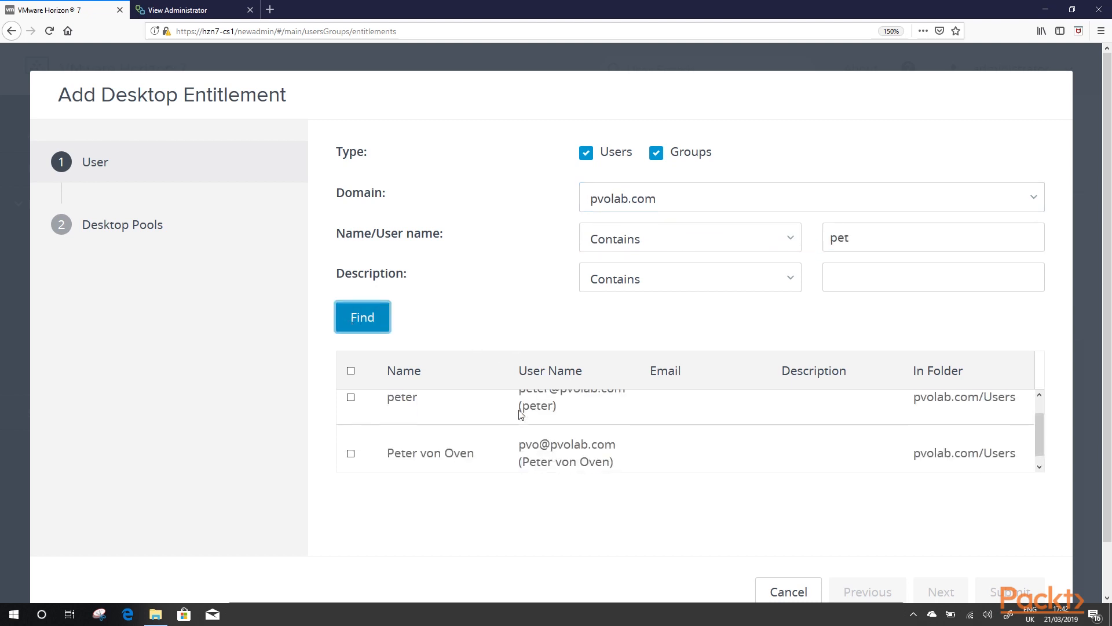
pyautogui.click(351, 444)
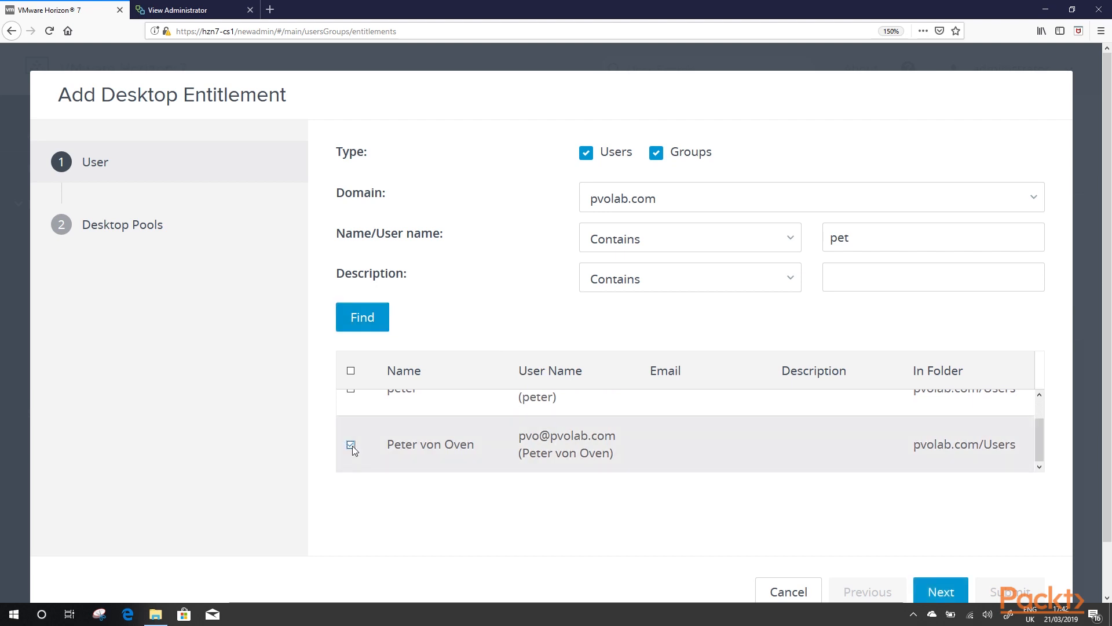
# Step: Entitle the selected user to the Win7-MAN desktop pool and submit
pyautogui.scroll(-1, 988, 544)
pyautogui.click(951, 537)
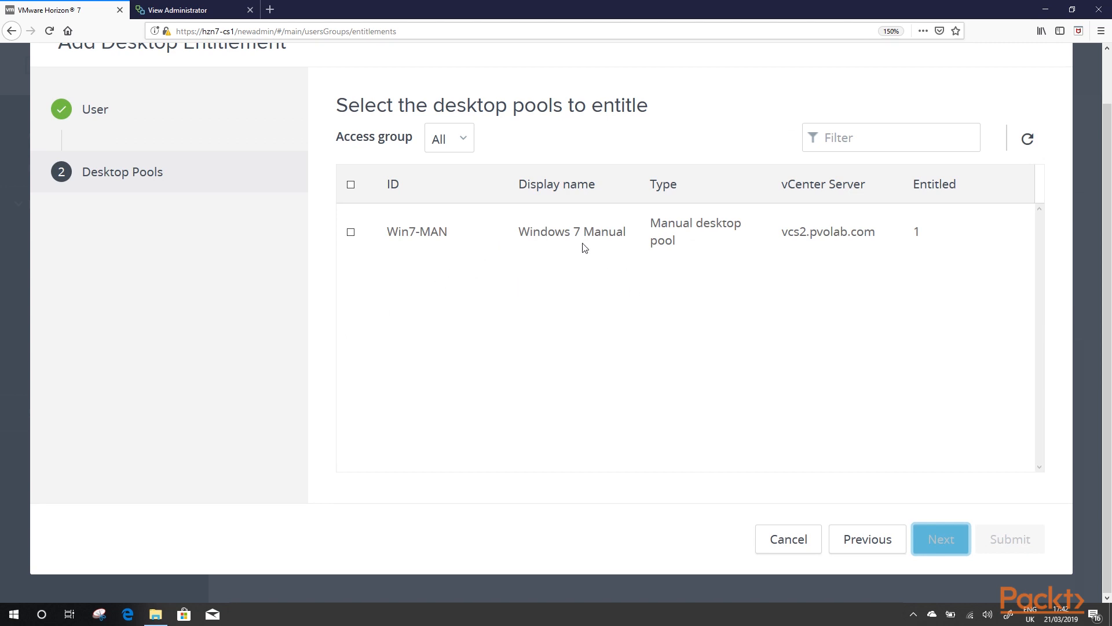
pyautogui.click(351, 232)
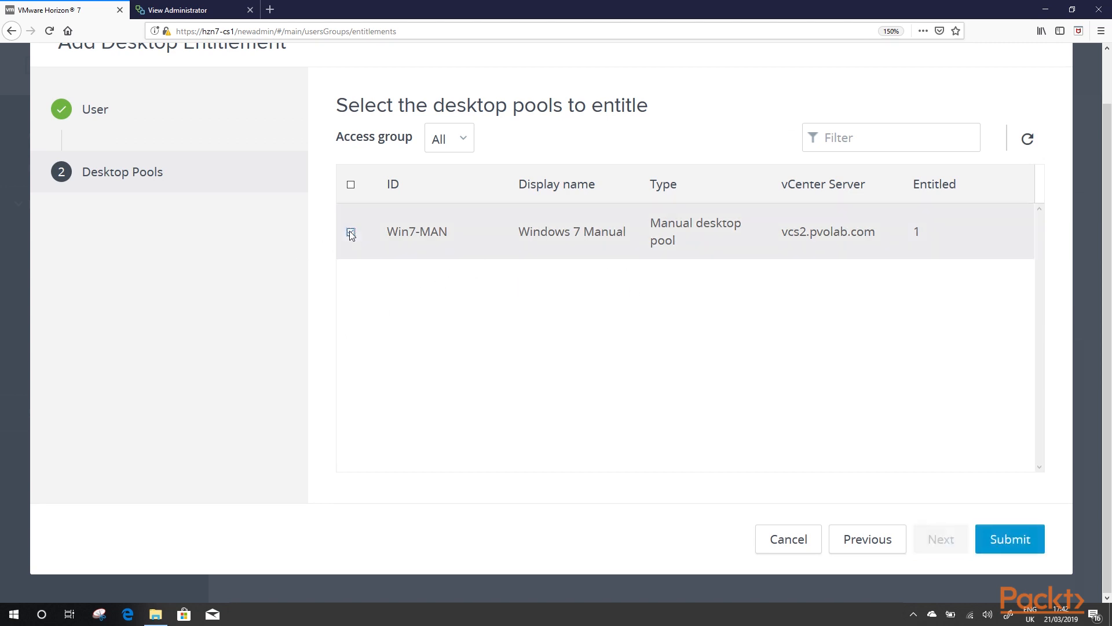
pyautogui.click(1018, 536)
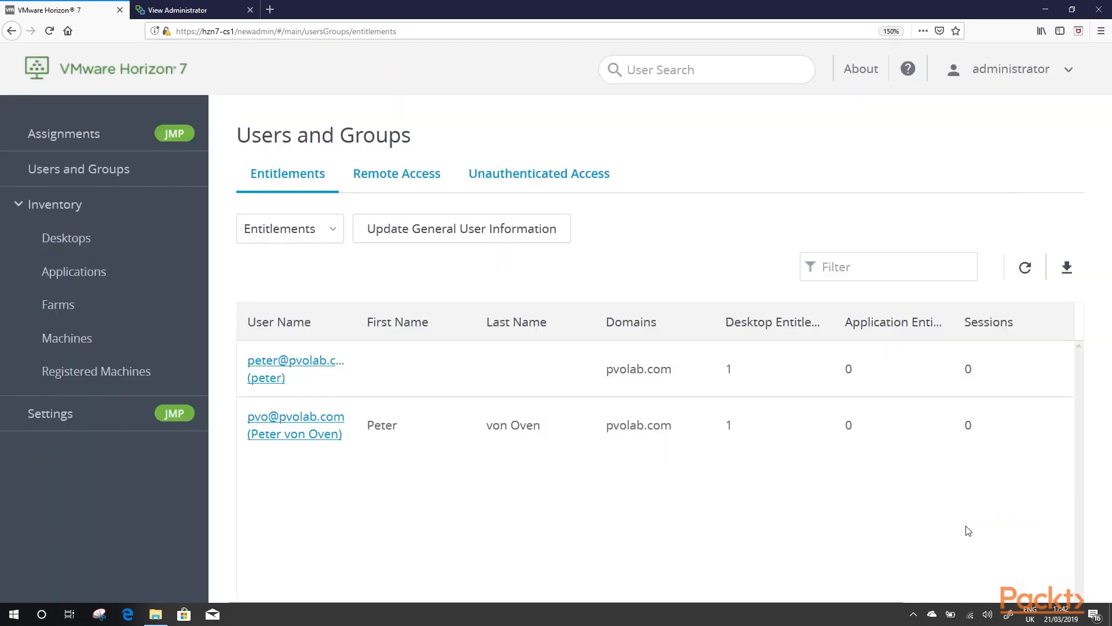
# Step: Update general information for all users, then go to the Desktop Pools list
pyautogui.click(491, 244)
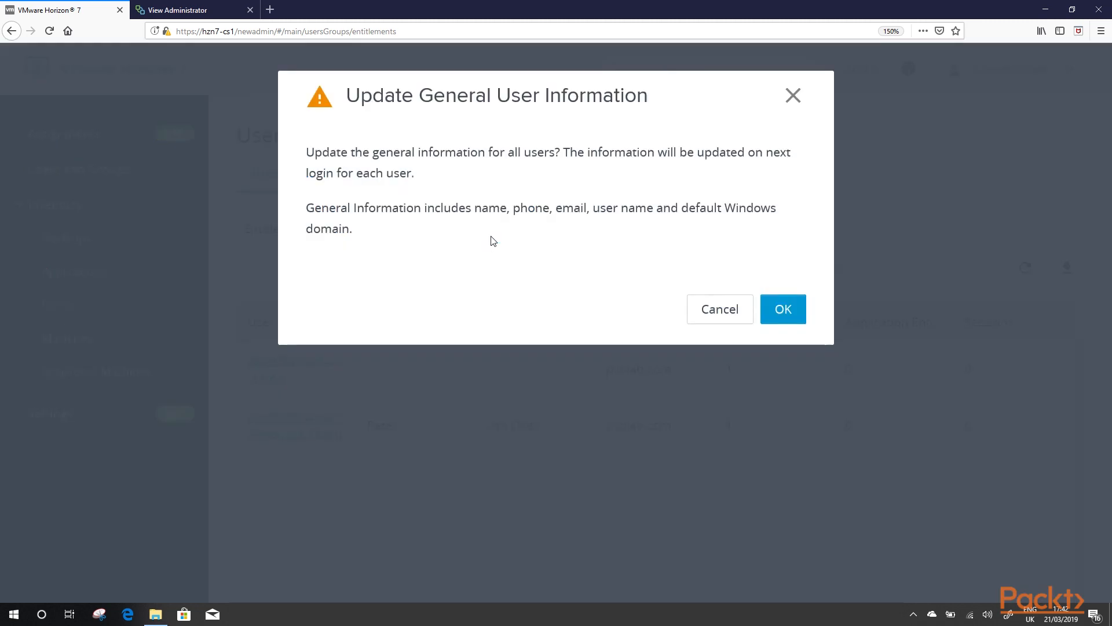
pyautogui.click(766, 311)
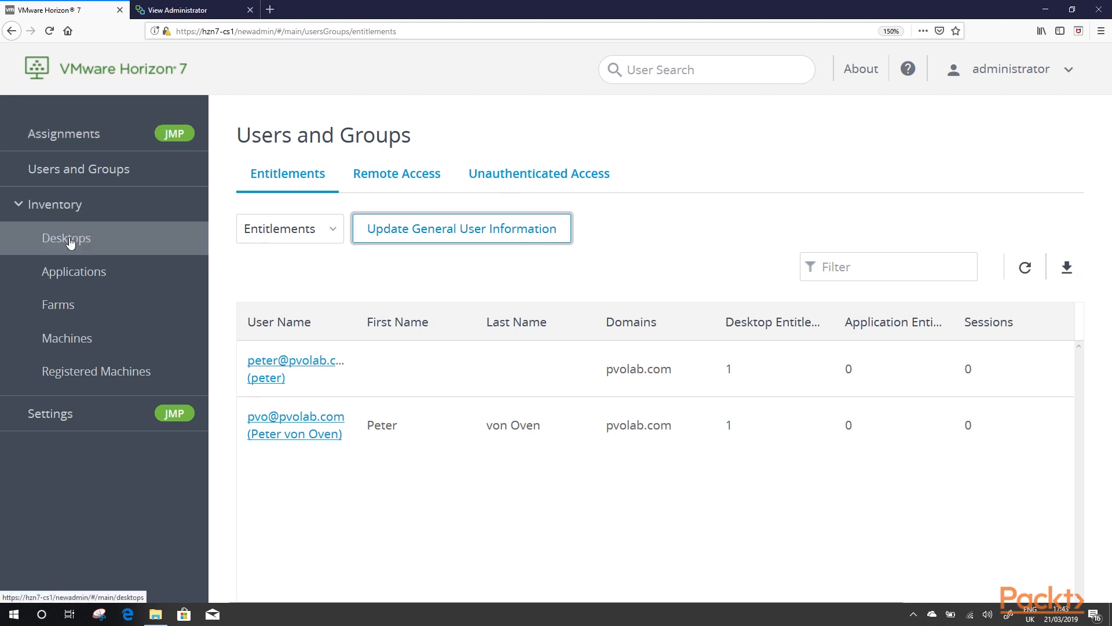
pyautogui.click(70, 242)
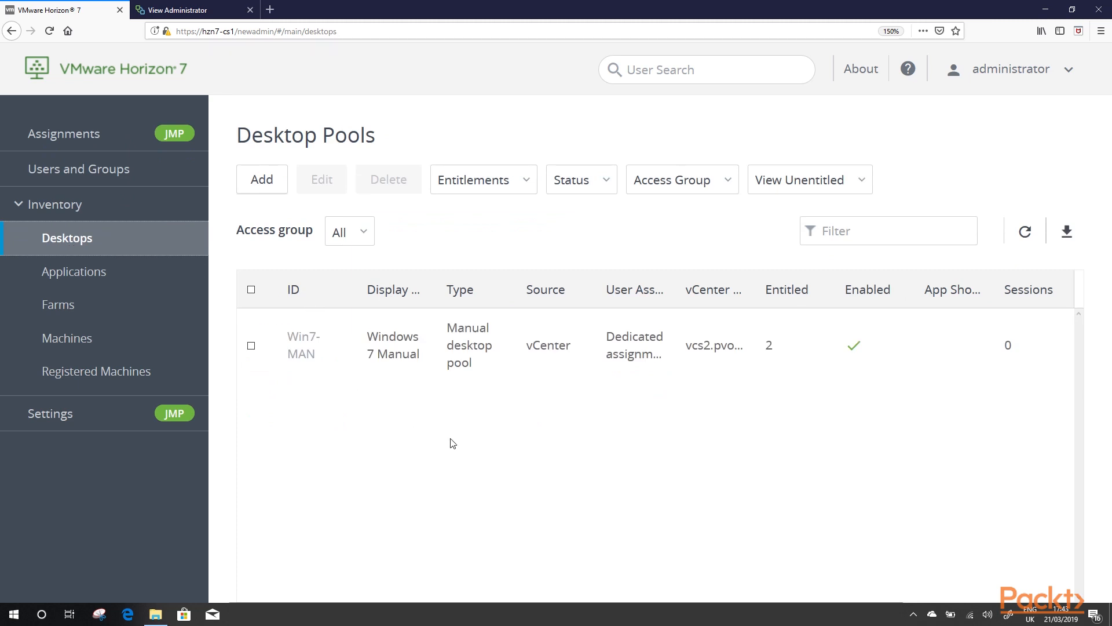
# Step: Start an automated Instant Clone desktop pool on vCenter vcs2.pvolab.com
pyautogui.click(259, 183)
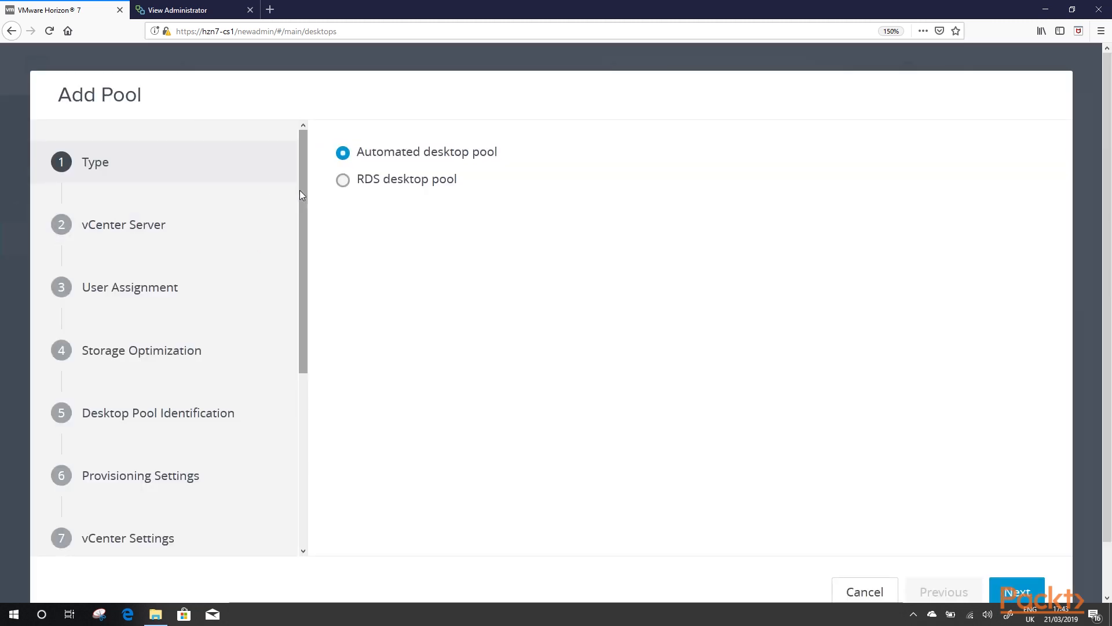
pyautogui.click(1011, 592)
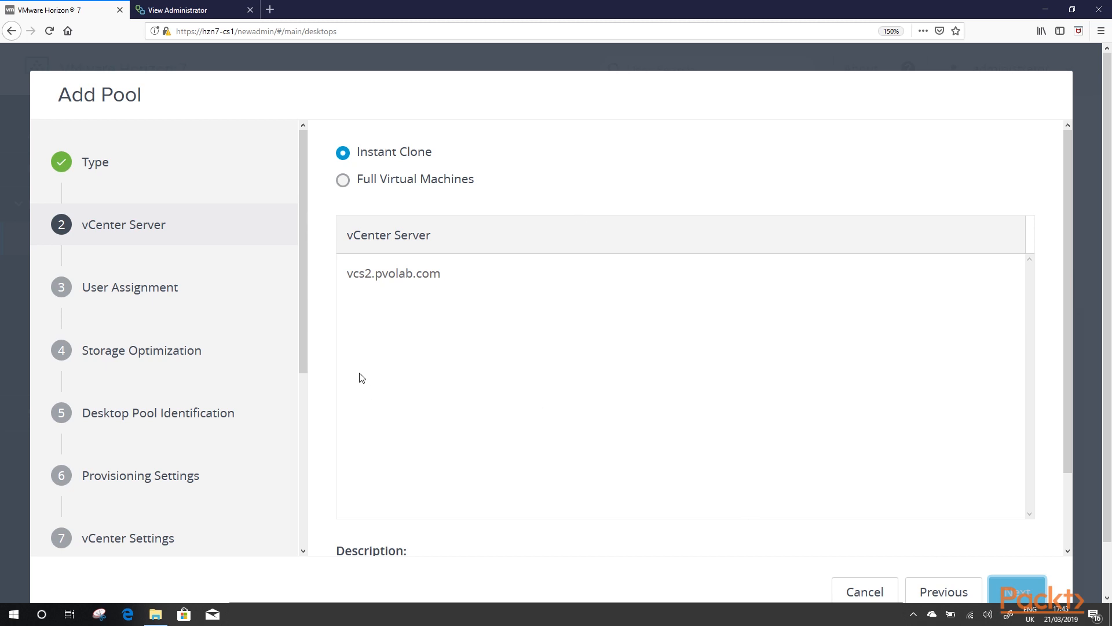
pyautogui.click(1029, 589)
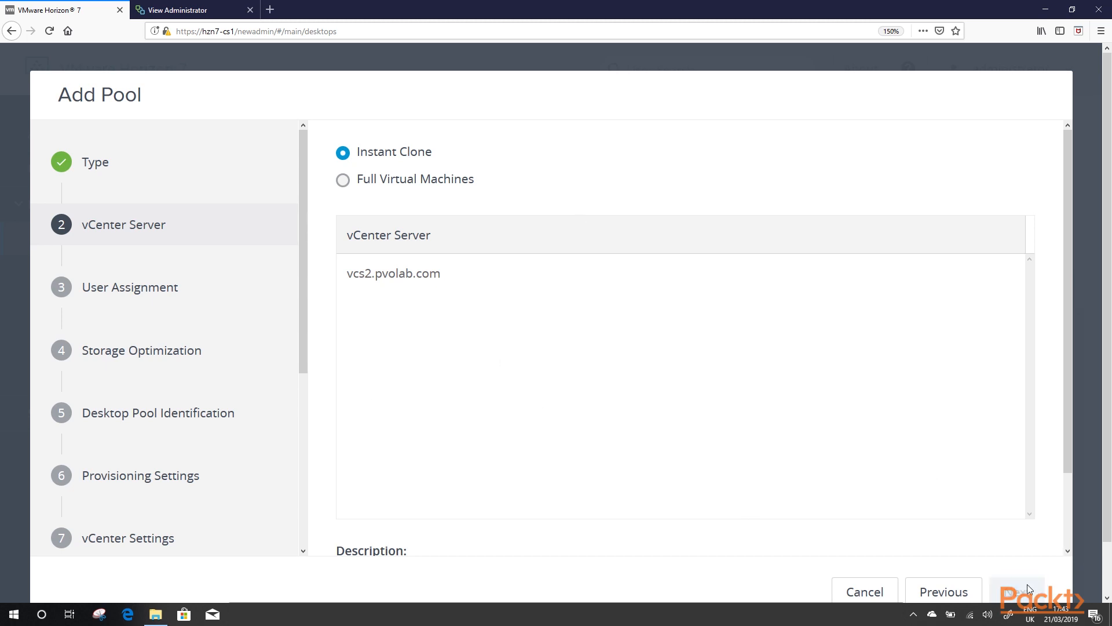
pyautogui.click(359, 182)
pyautogui.click(359, 162)
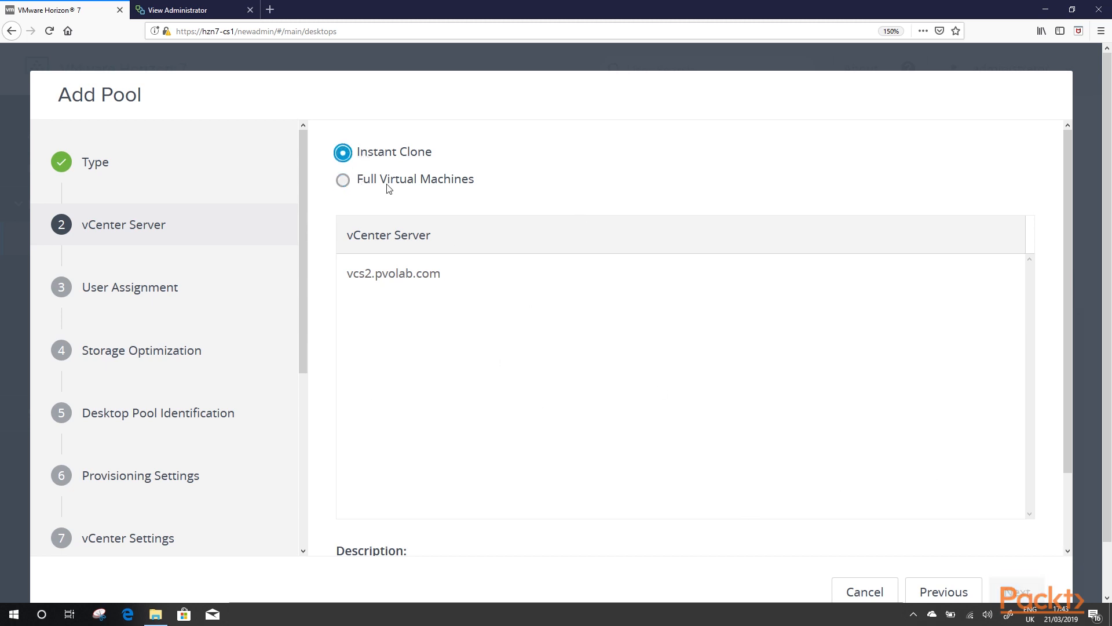
pyautogui.click(407, 272)
pyautogui.click(1035, 586)
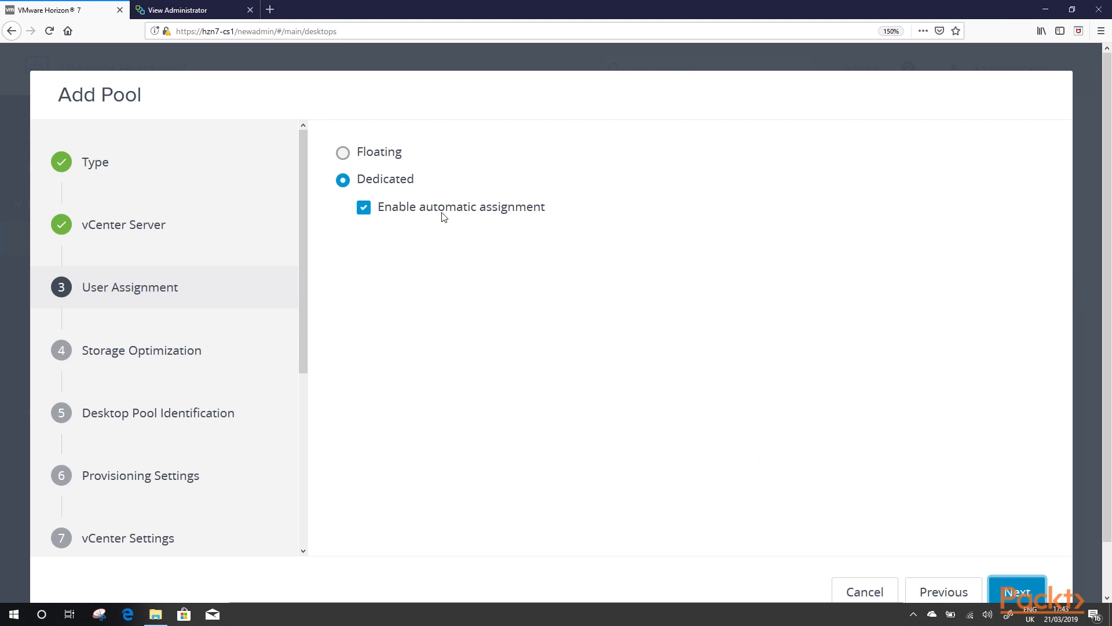
# Step: Keep dedicated assignment and give the pool ID 'test' and display name 'tes'
pyautogui.click(1034, 586)
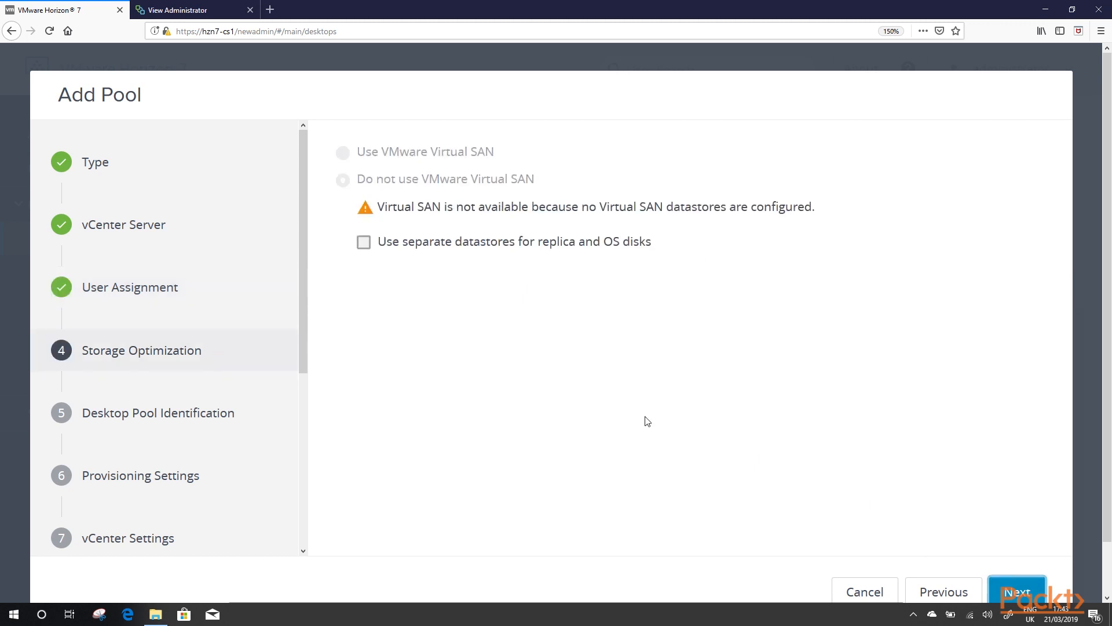
pyautogui.moveTo(456, 255); pyautogui.dragTo(618, 249)
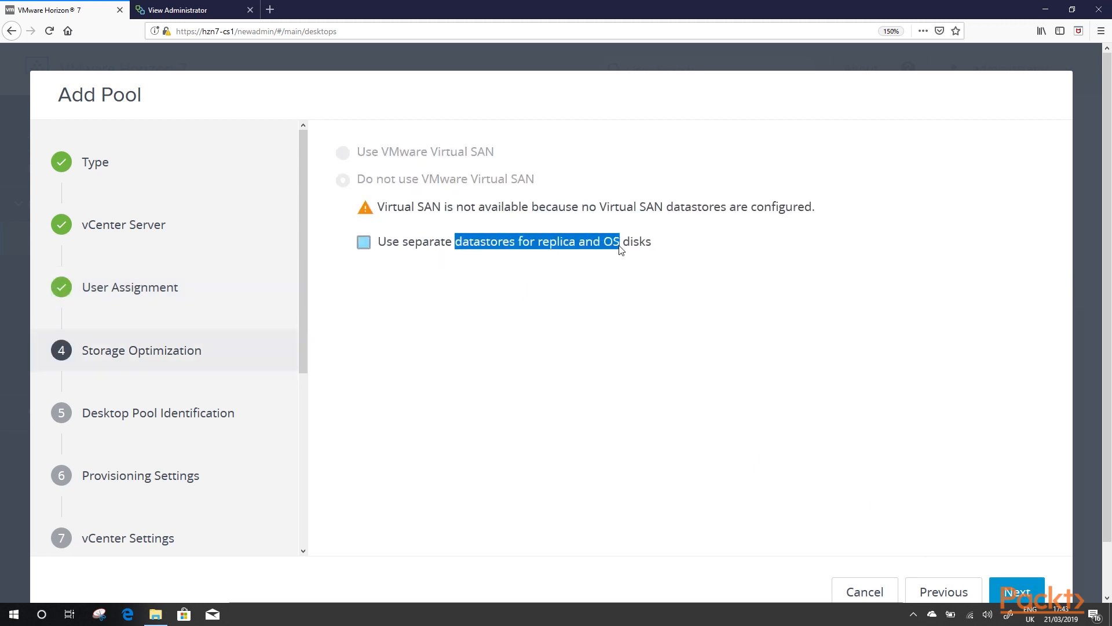
pyautogui.click(1011, 594)
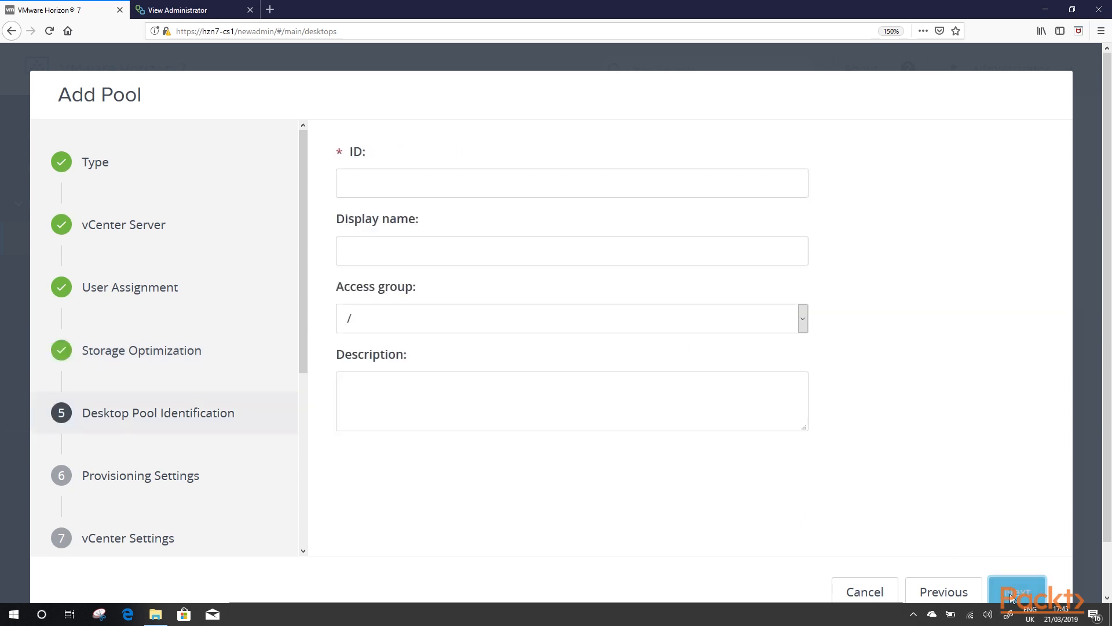
pyautogui.click(383, 185)
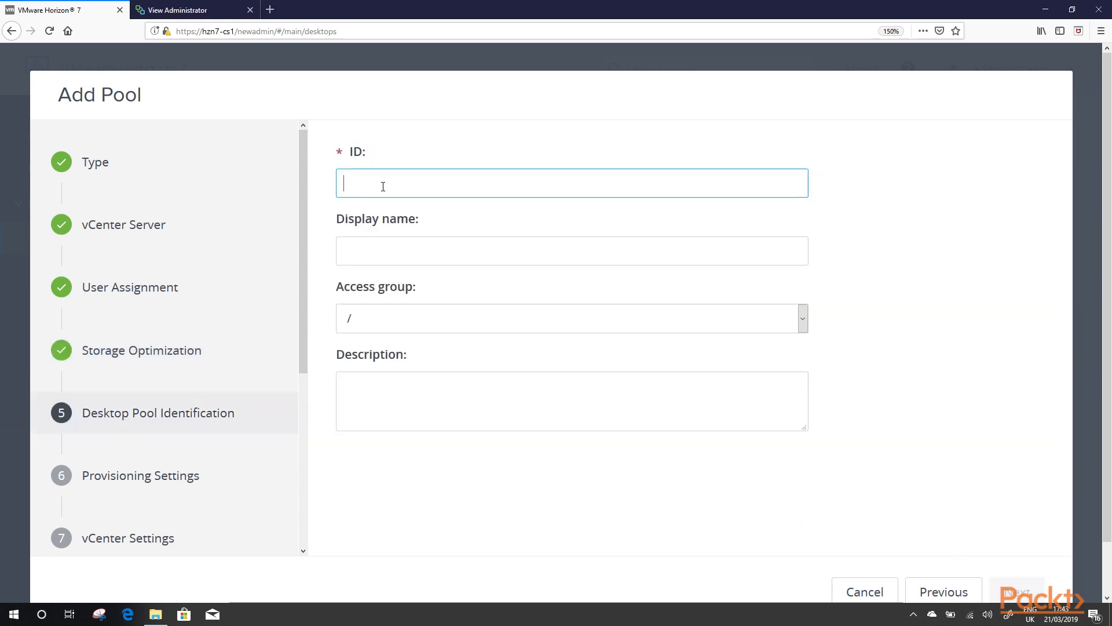
pyautogui.write('test')
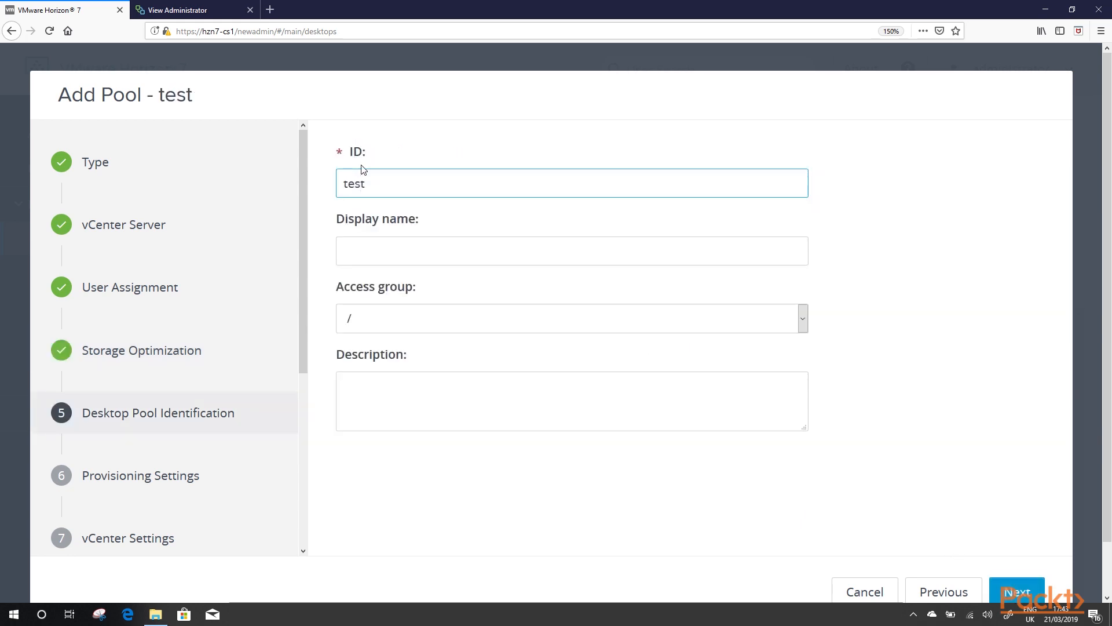
pyautogui.click(393, 263)
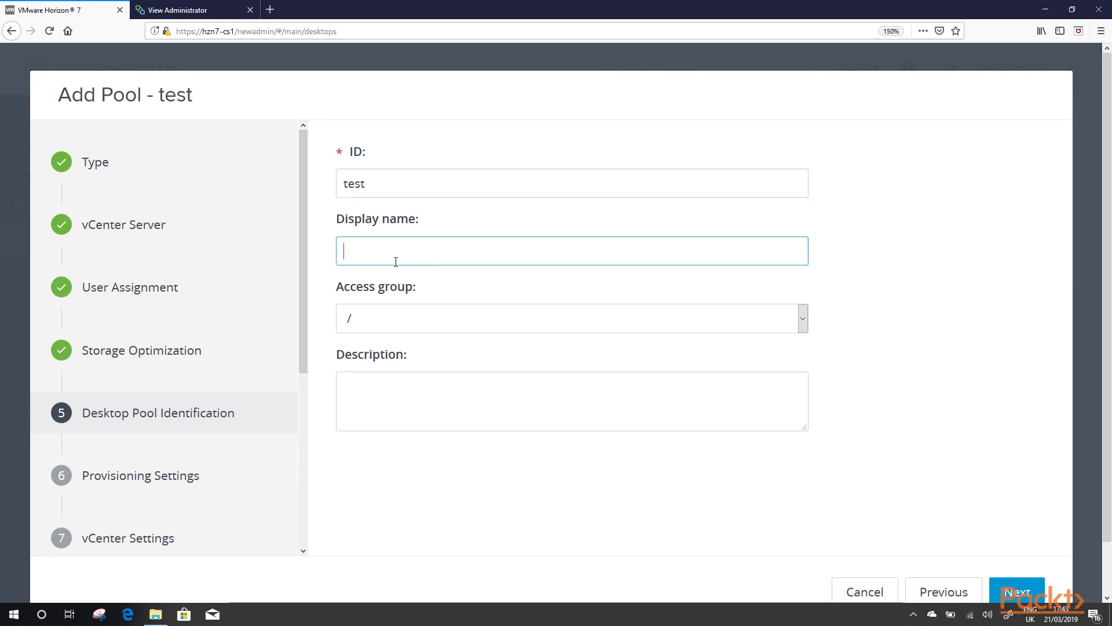
pyautogui.write('test')
pyautogui.click(458, 393)
pyautogui.click(1017, 591)
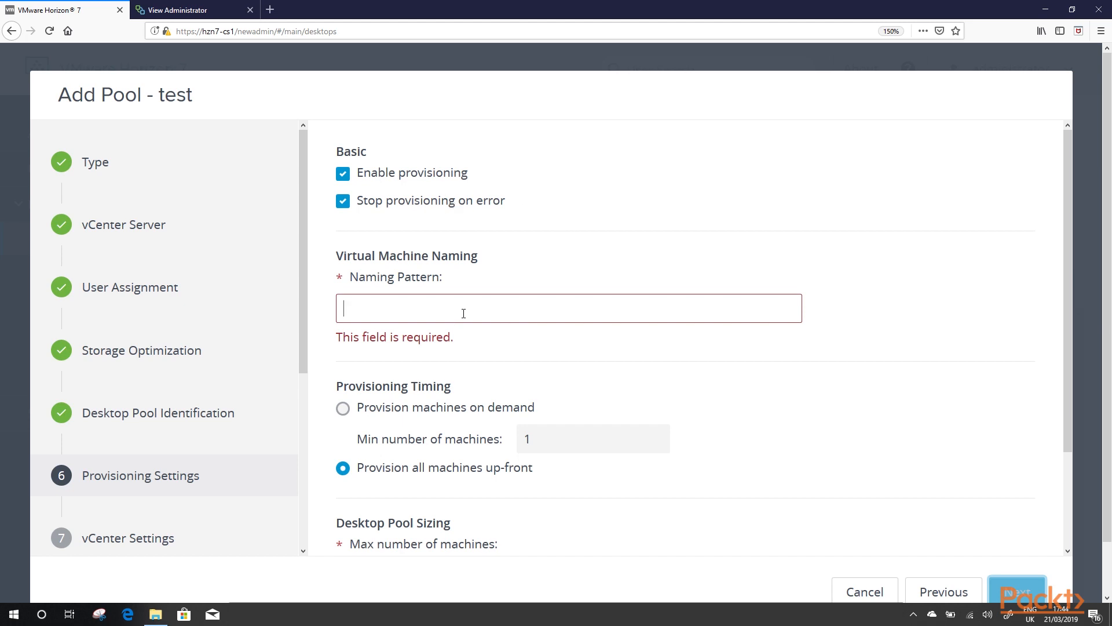
# Step: Set the VM naming pattern to win-{n} and move on to vCenter settings
pyautogui.write('wi')
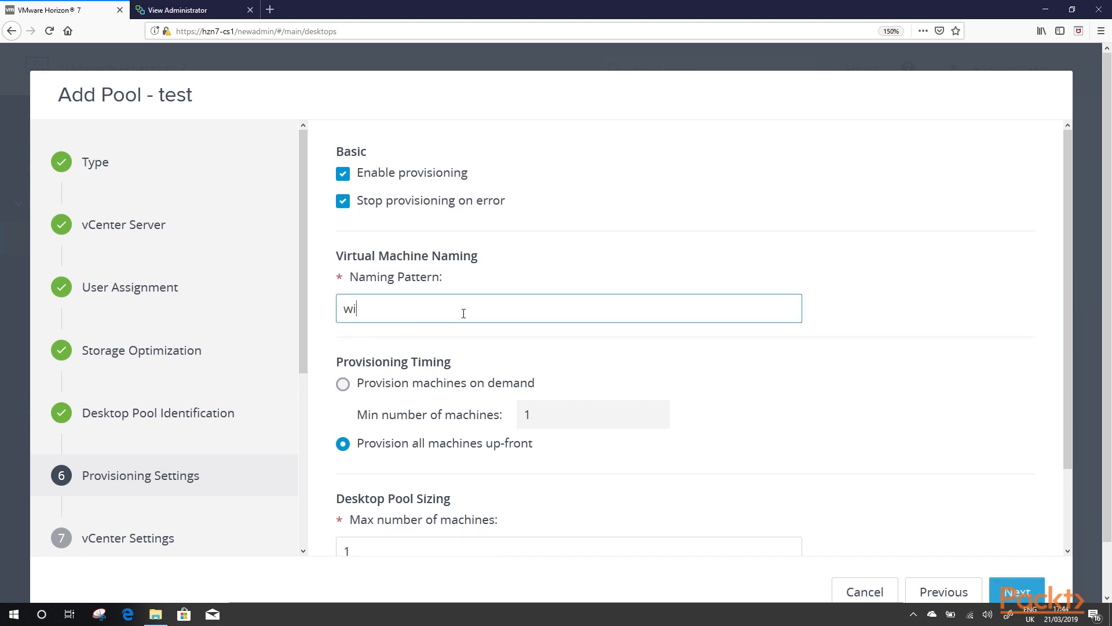
pyautogui.write('n-{')
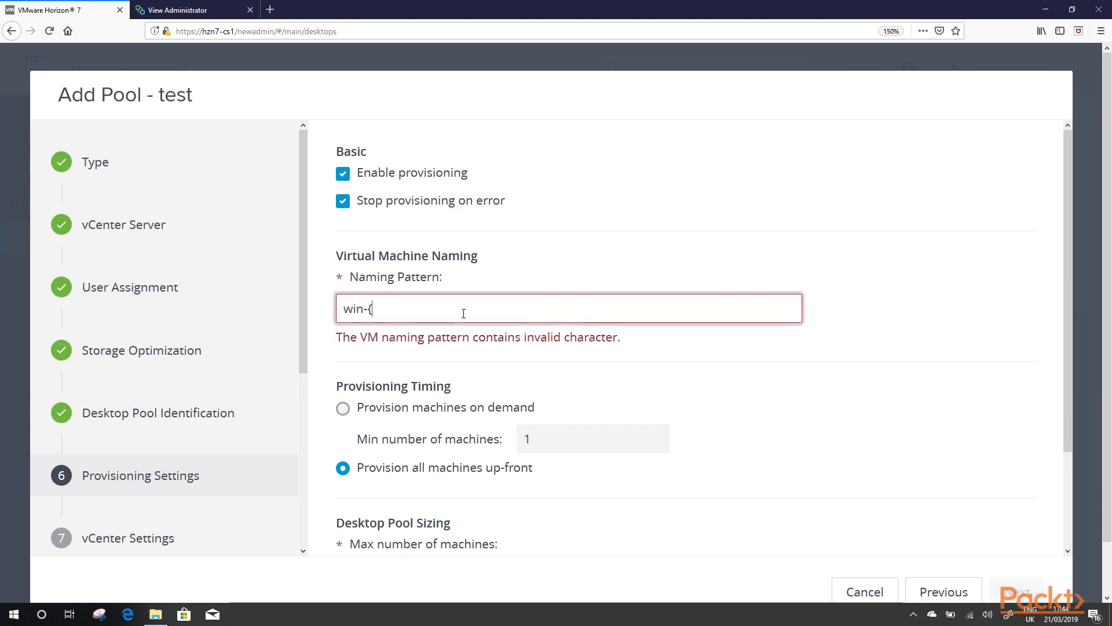
pyautogui.write('n}')
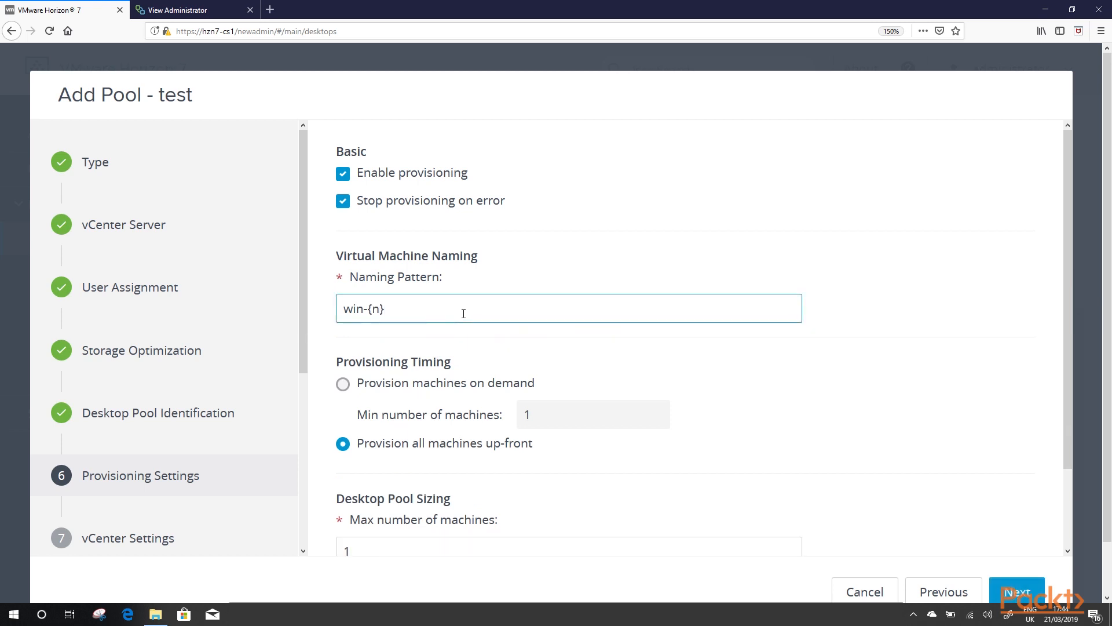
pyautogui.scroll(-4, 244, 340)
pyautogui.scroll(-3, 566, 293)
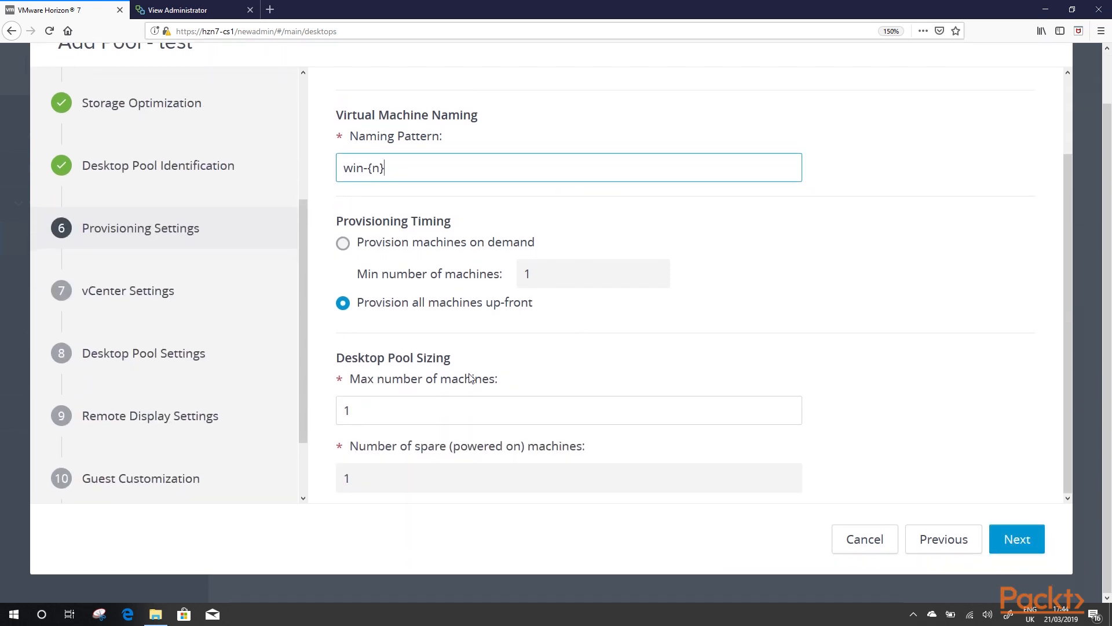
pyautogui.click(1023, 537)
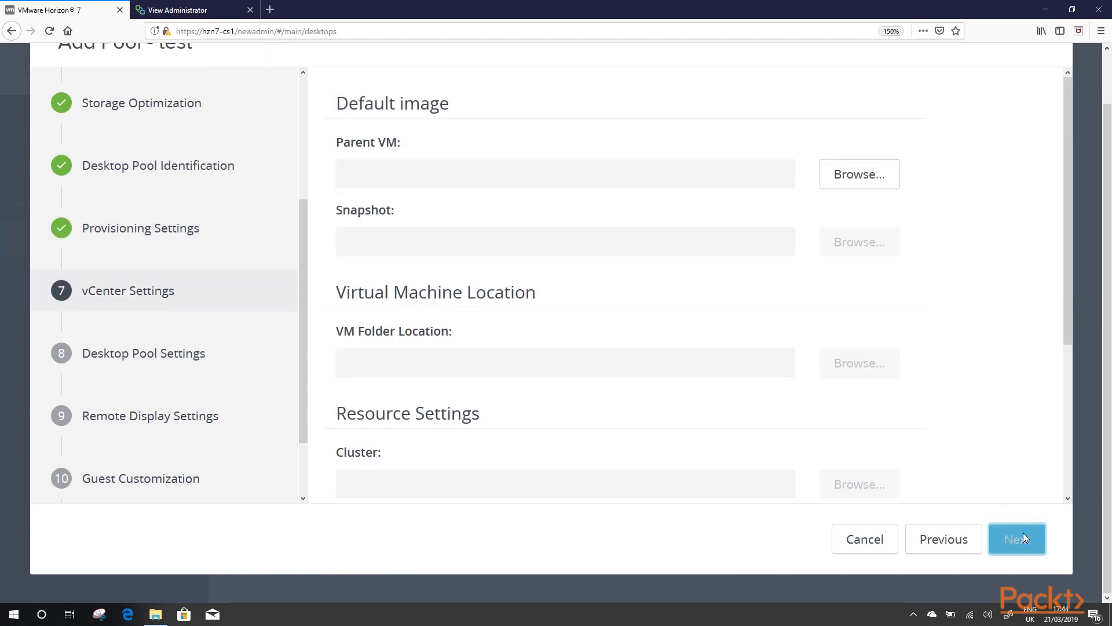
pyautogui.click(824, 172)
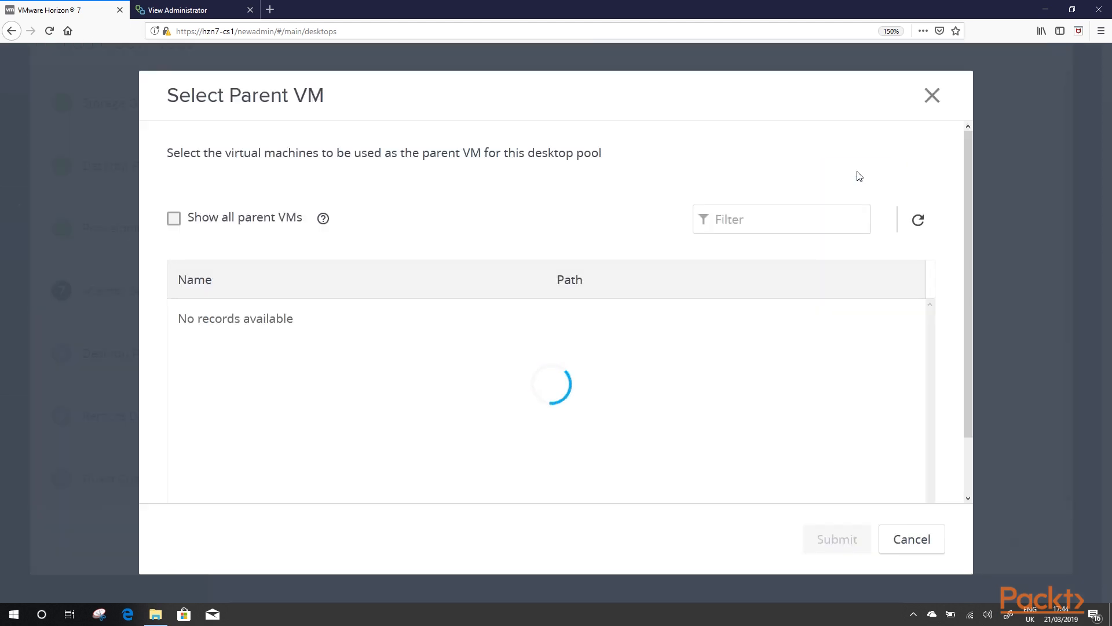
pyautogui.click(210, 332)
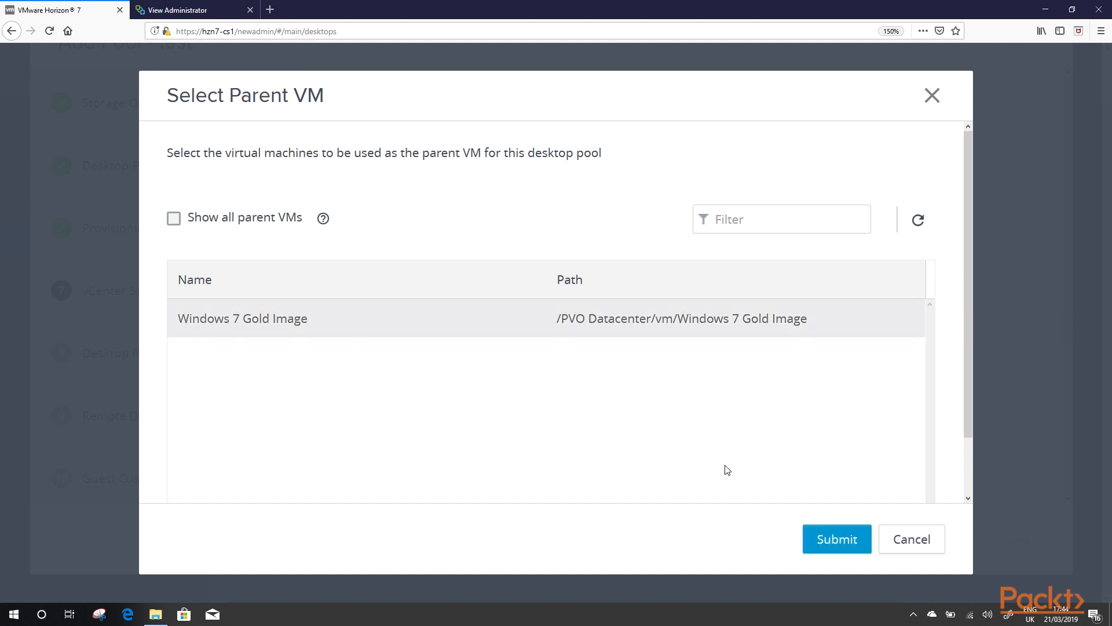
pyautogui.click(818, 537)
pyautogui.click(861, 256)
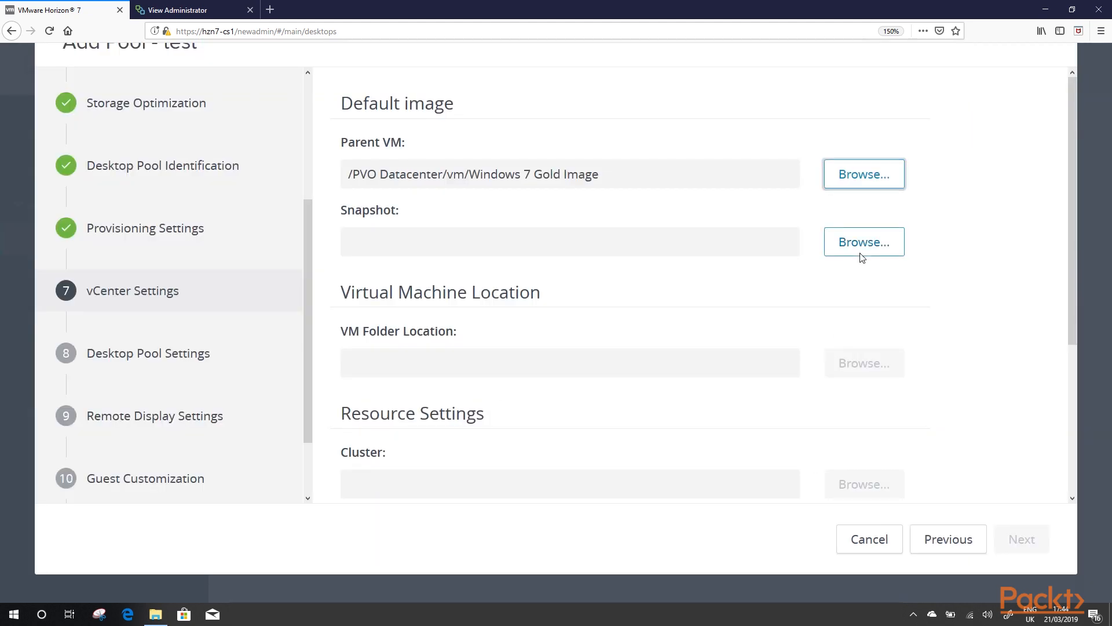
pyautogui.click(231, 327)
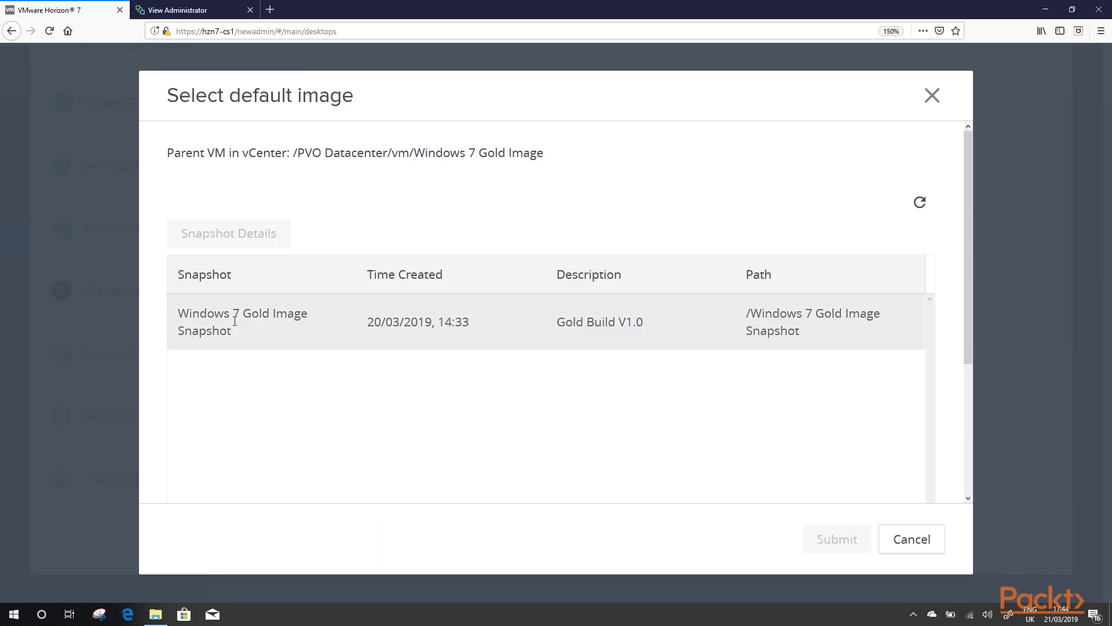
pyautogui.click(850, 535)
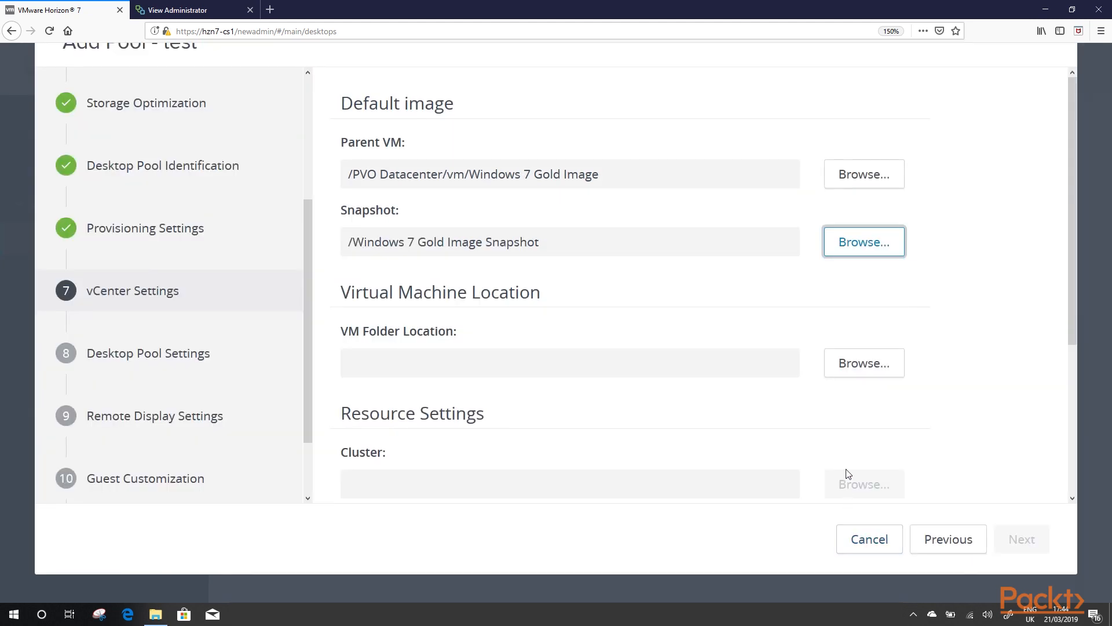
pyautogui.click(864, 371)
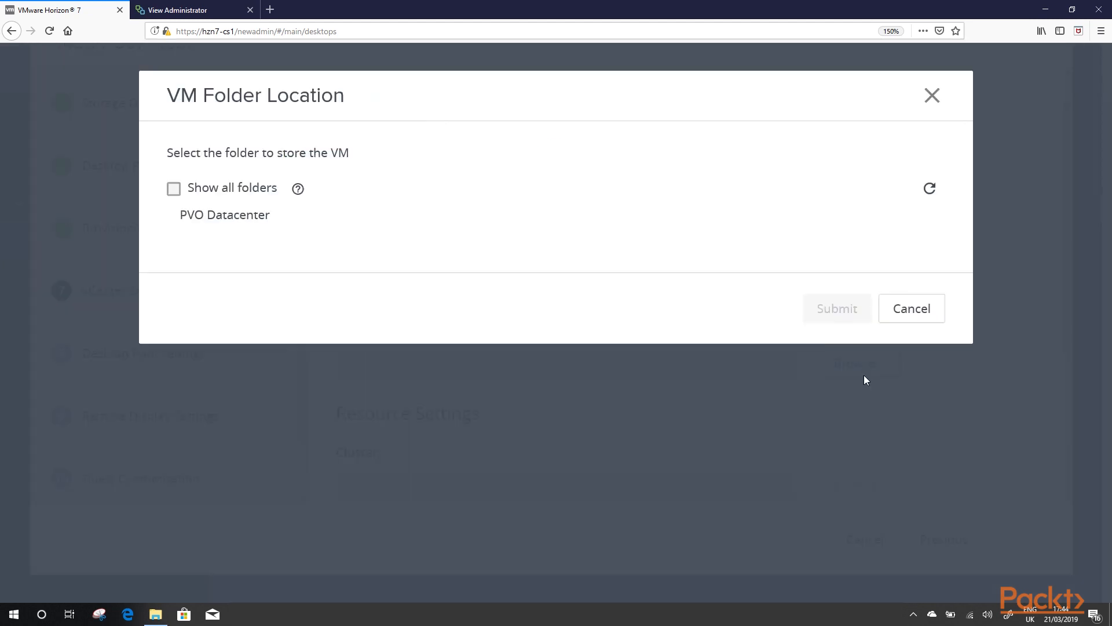
pyautogui.click(234, 215)
pyautogui.click(865, 321)
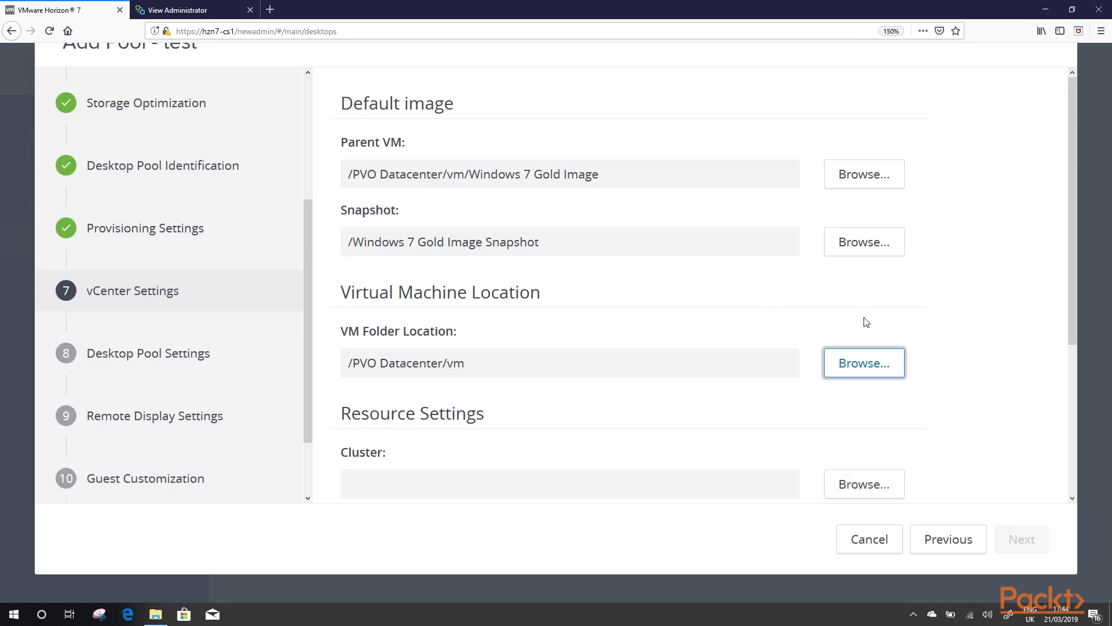
pyautogui.click(881, 481)
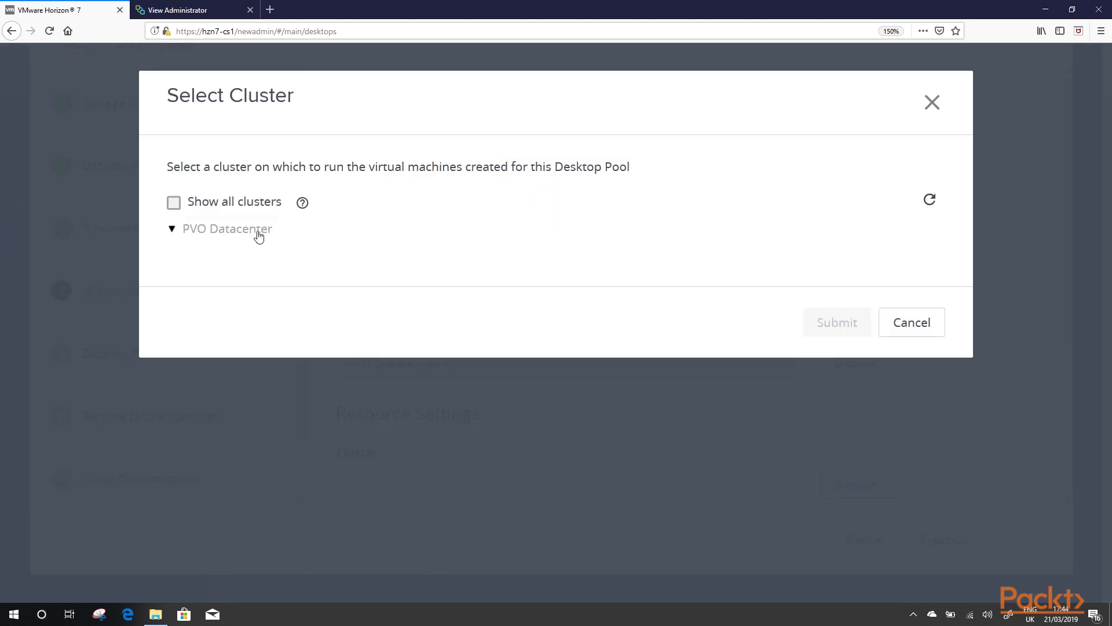
pyautogui.click(174, 203)
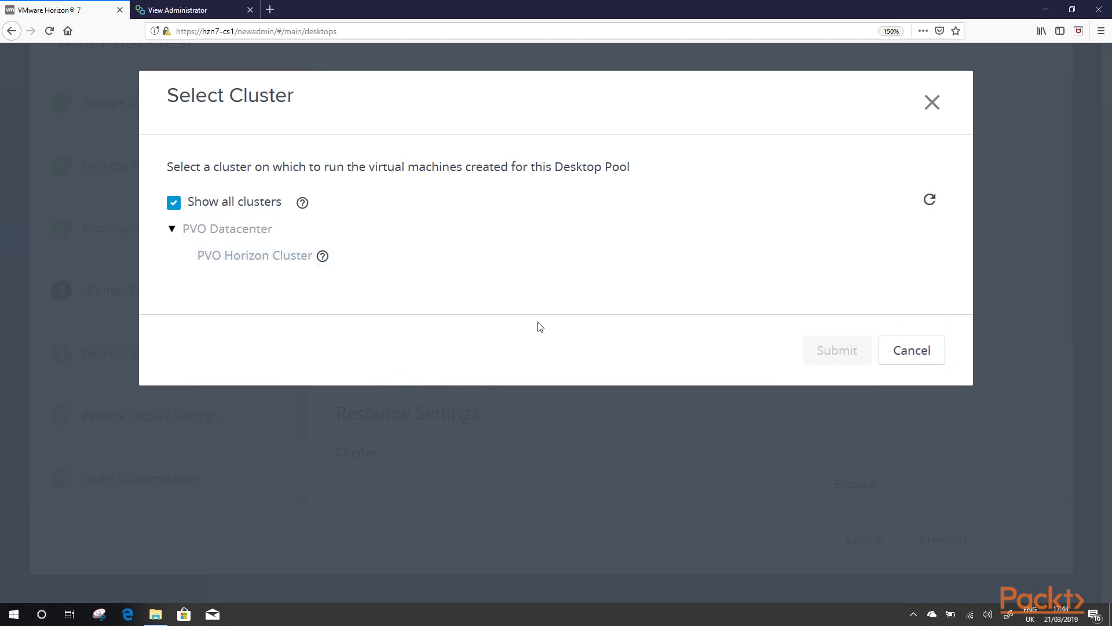
pyautogui.click(920, 359)
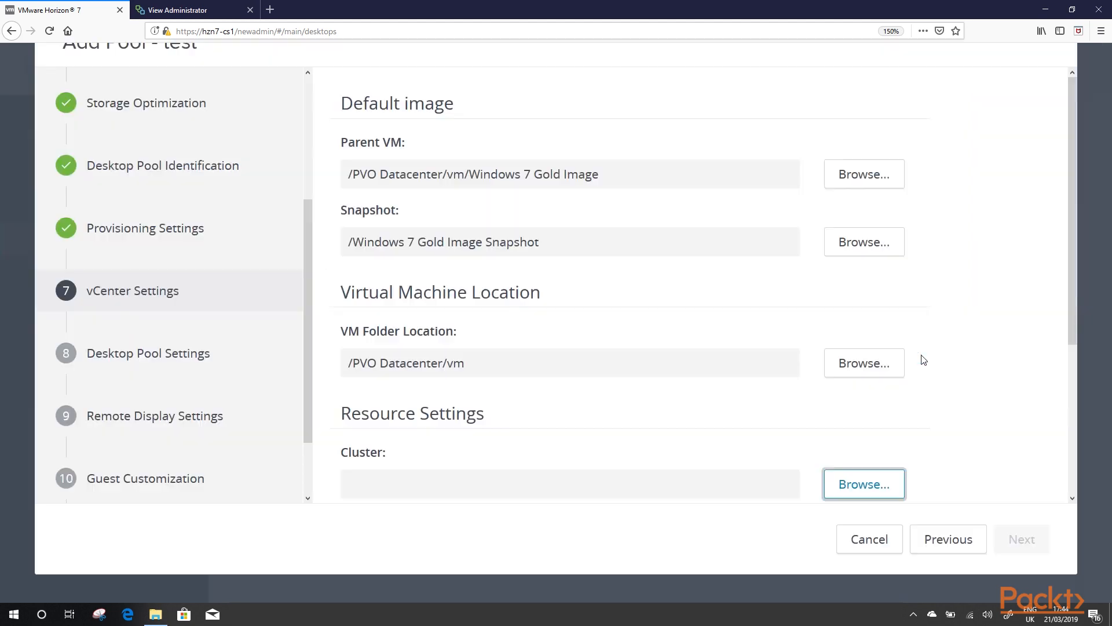
pyautogui.scroll(-3, 969, 399)
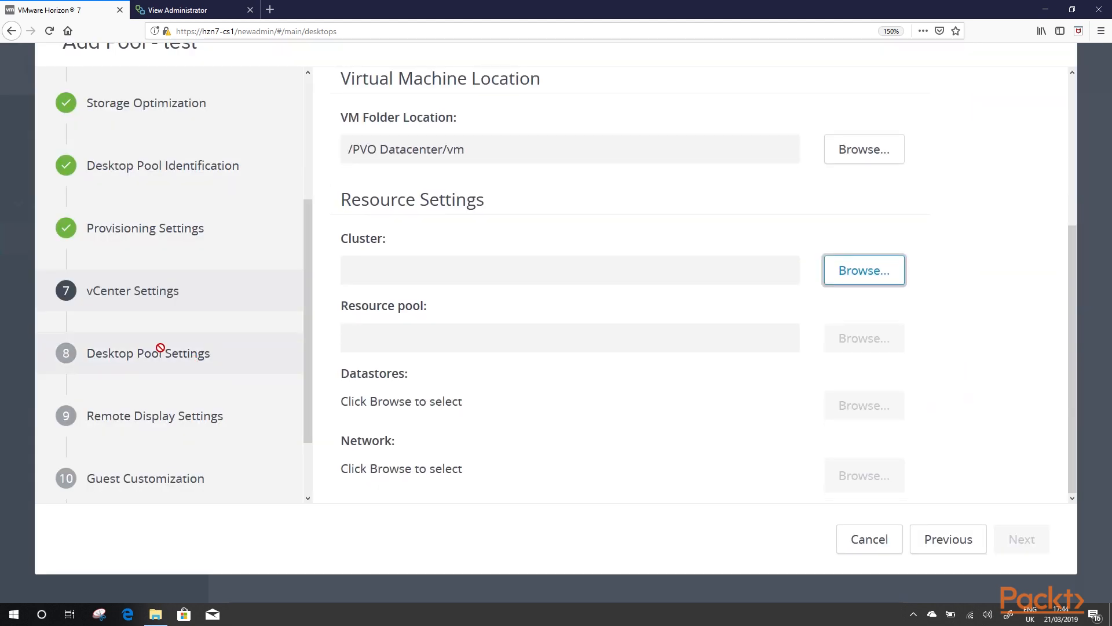
pyautogui.scroll(-2, 165, 324)
pyautogui.click(174, 284)
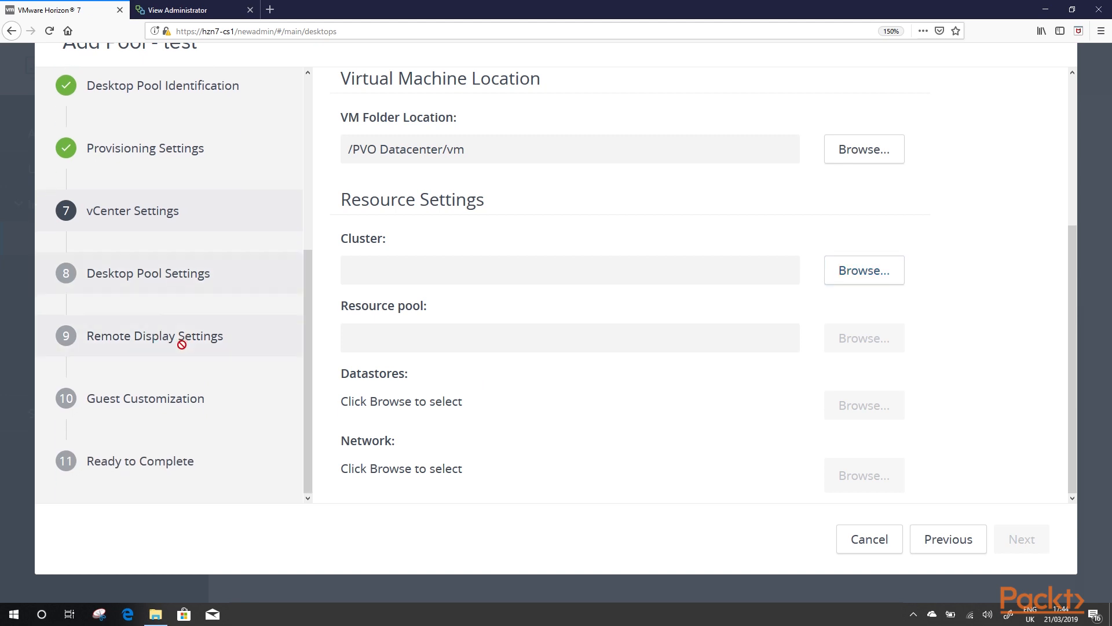
pyautogui.scroll(5, 197, 364)
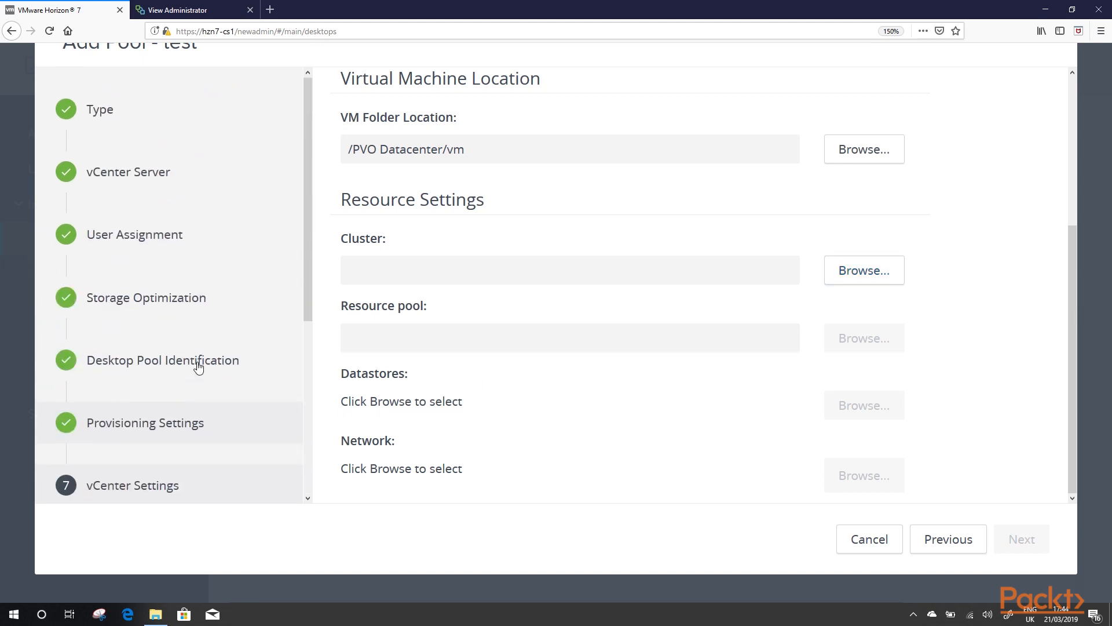
# Step: Discard the Add Pool wizard, after first backing out of the cancel prompt
pyautogui.click(887, 543)
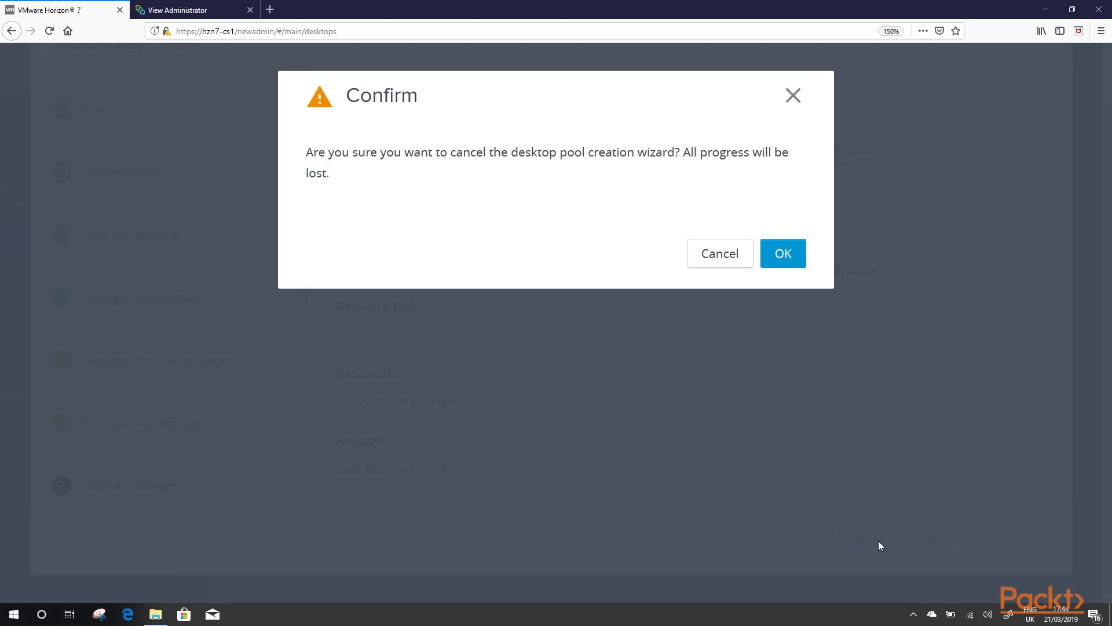
pyautogui.click(728, 254)
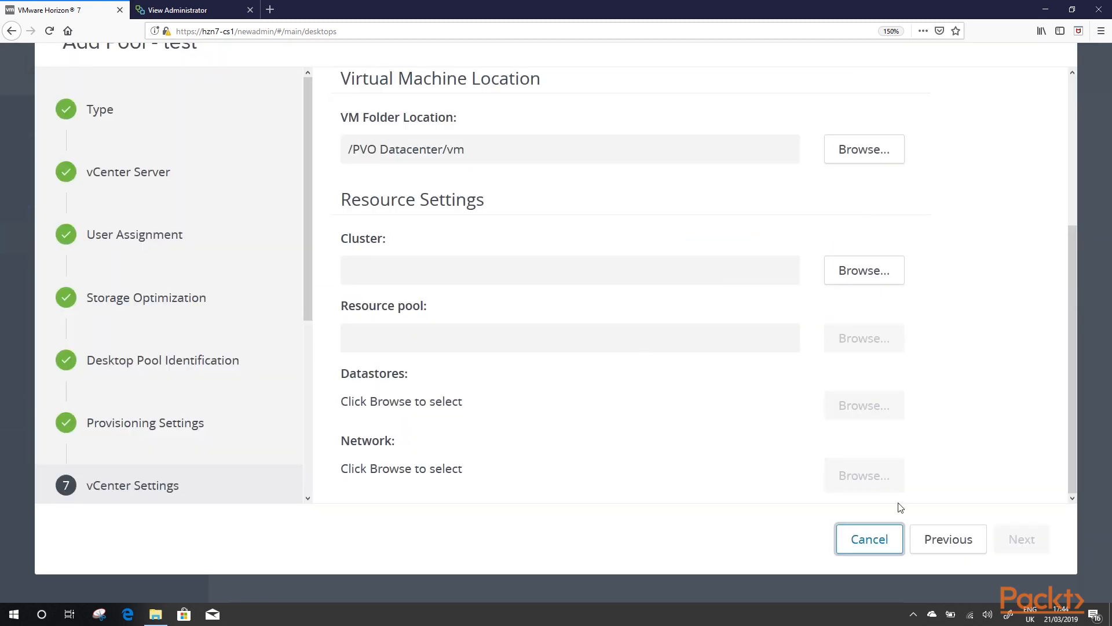
pyautogui.click(885, 539)
pyautogui.click(788, 253)
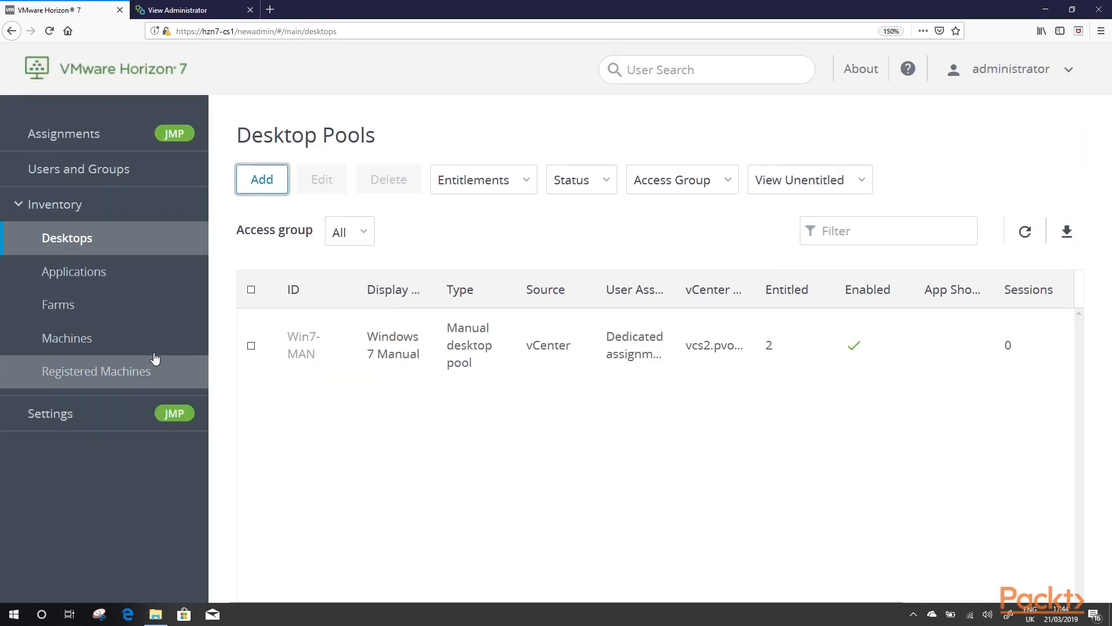
# Step: Look over Application Pools' Add and Entitlements options, then go to Farms
pyautogui.click(112, 283)
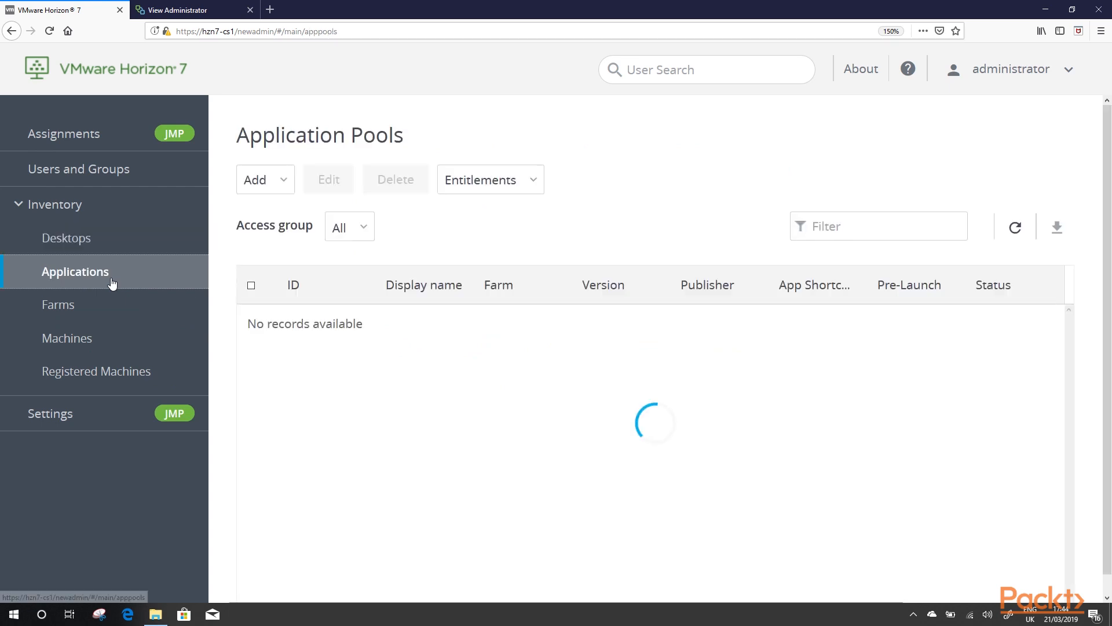
pyautogui.click(263, 184)
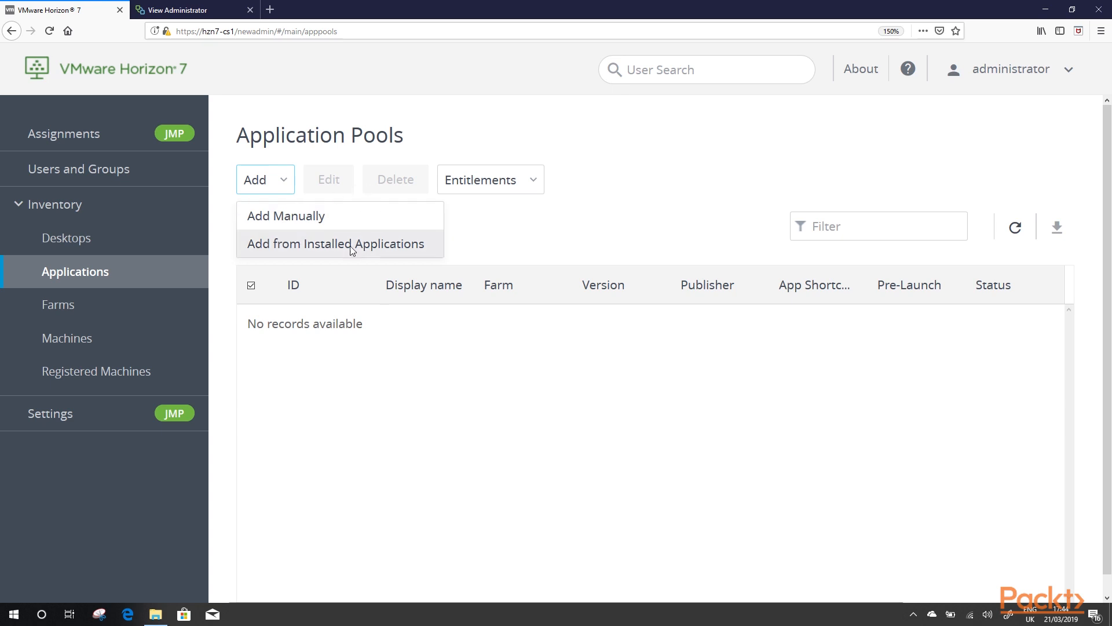
pyautogui.click(530, 186)
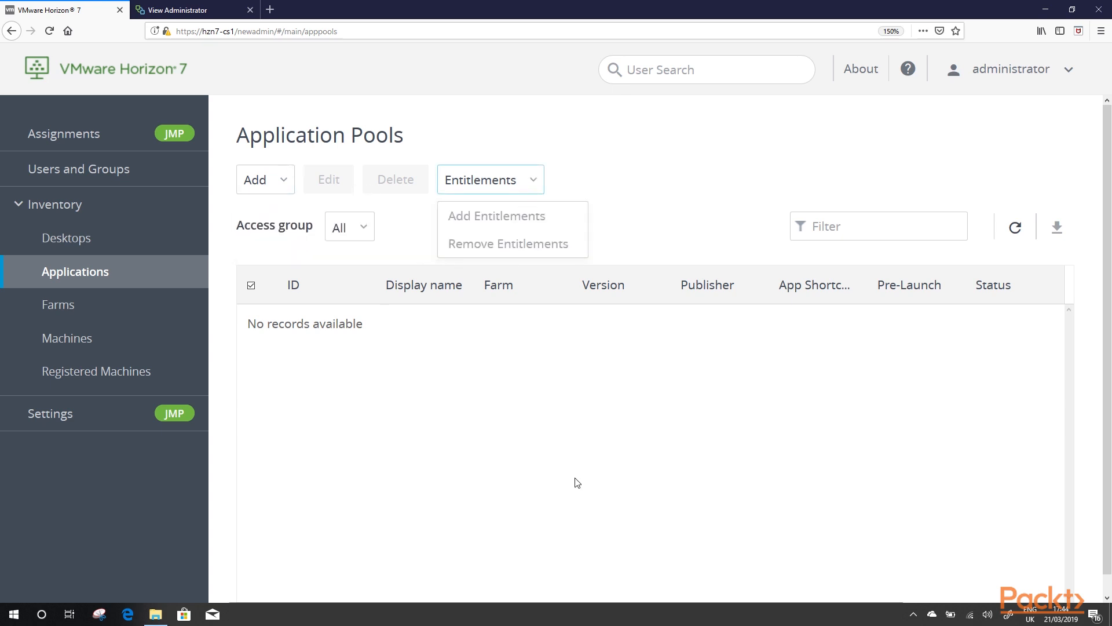
pyautogui.click(92, 310)
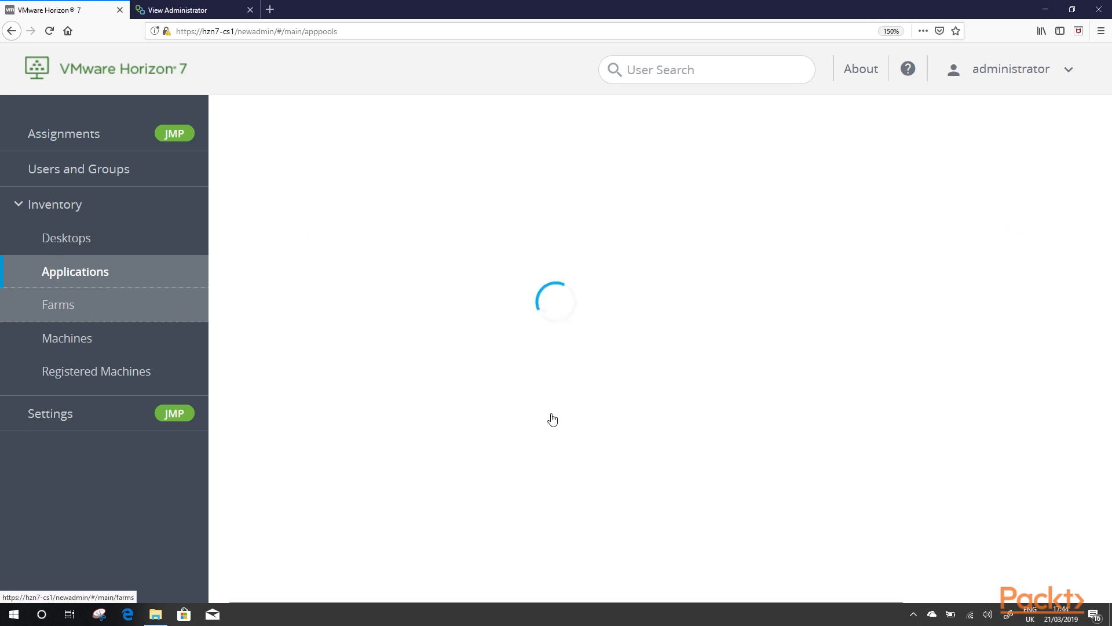
# Step: Start a Manual Farm, advance one page, discard it, and go to Machines
pyautogui.click(279, 178)
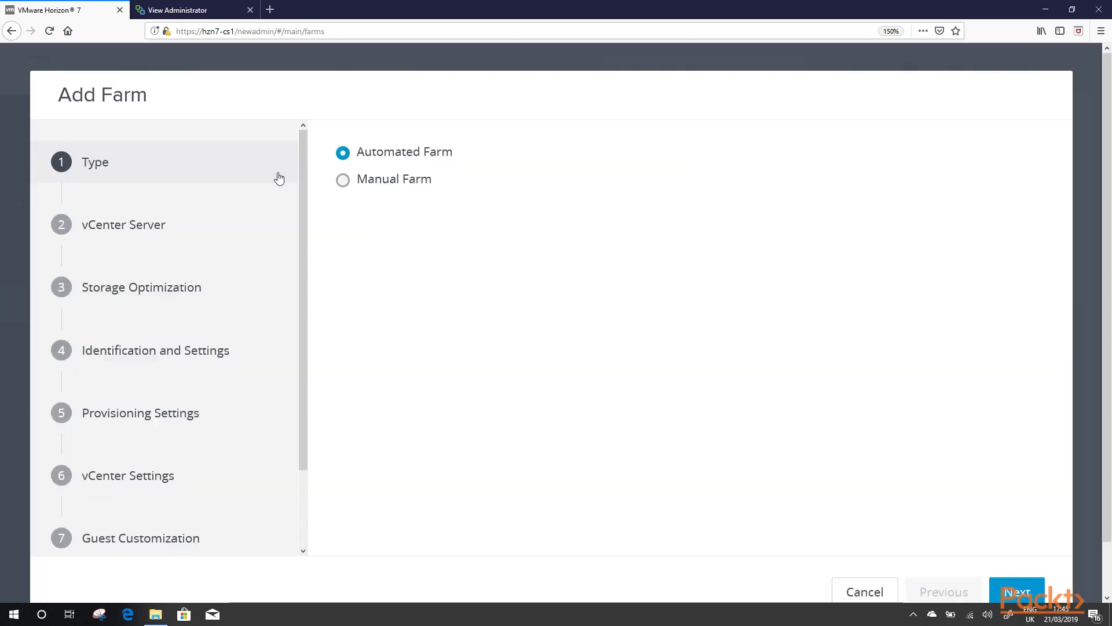
pyautogui.click(343, 180)
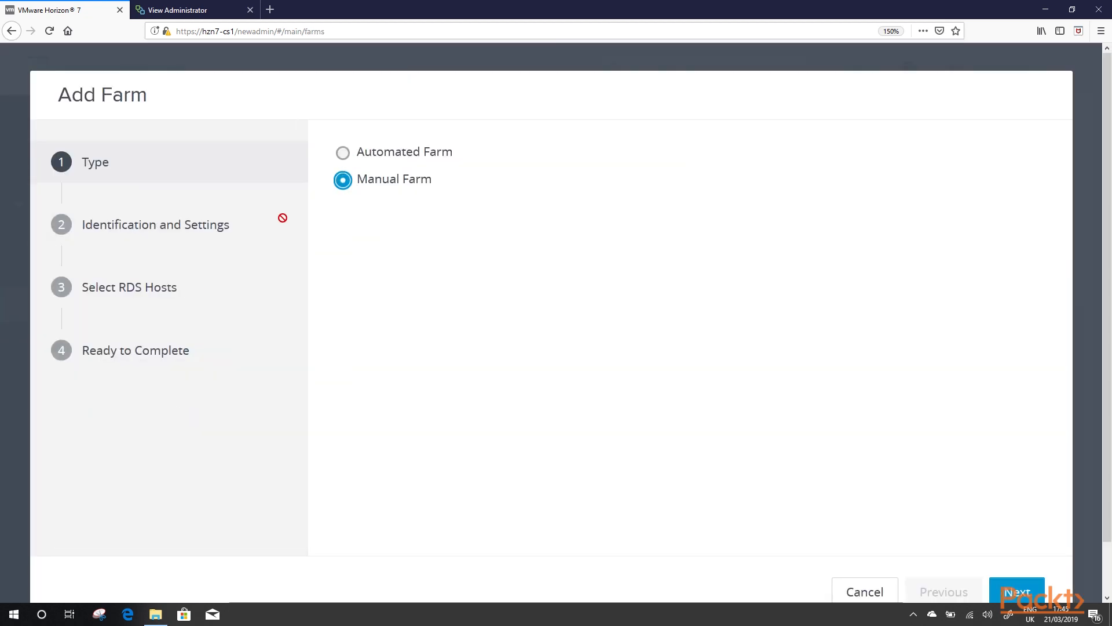
pyautogui.click(1020, 592)
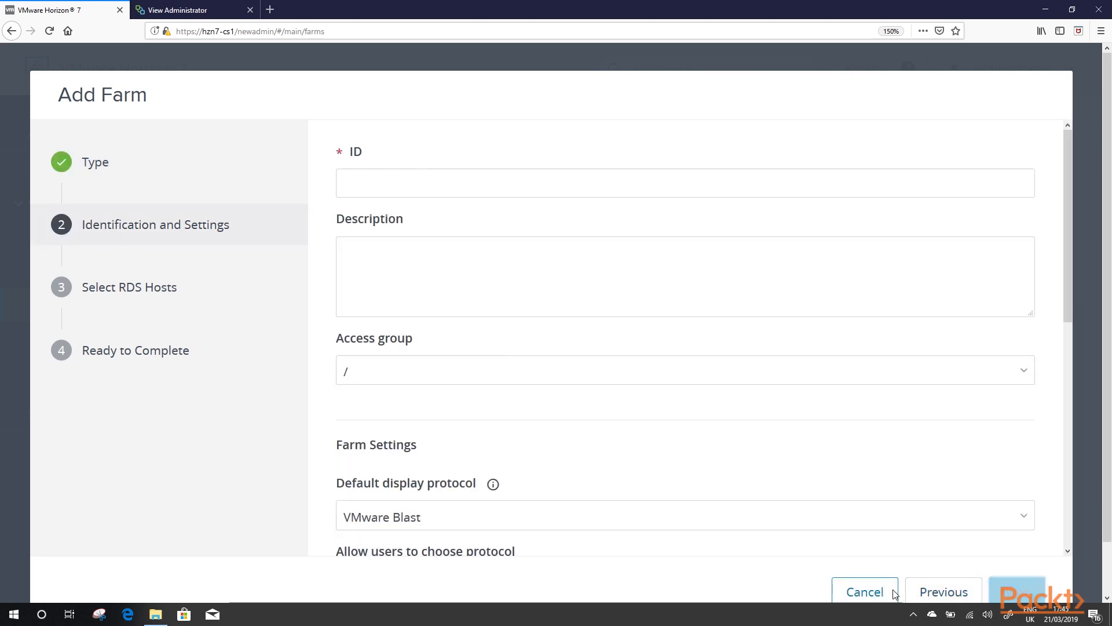
pyautogui.click(865, 592)
pyautogui.click(785, 248)
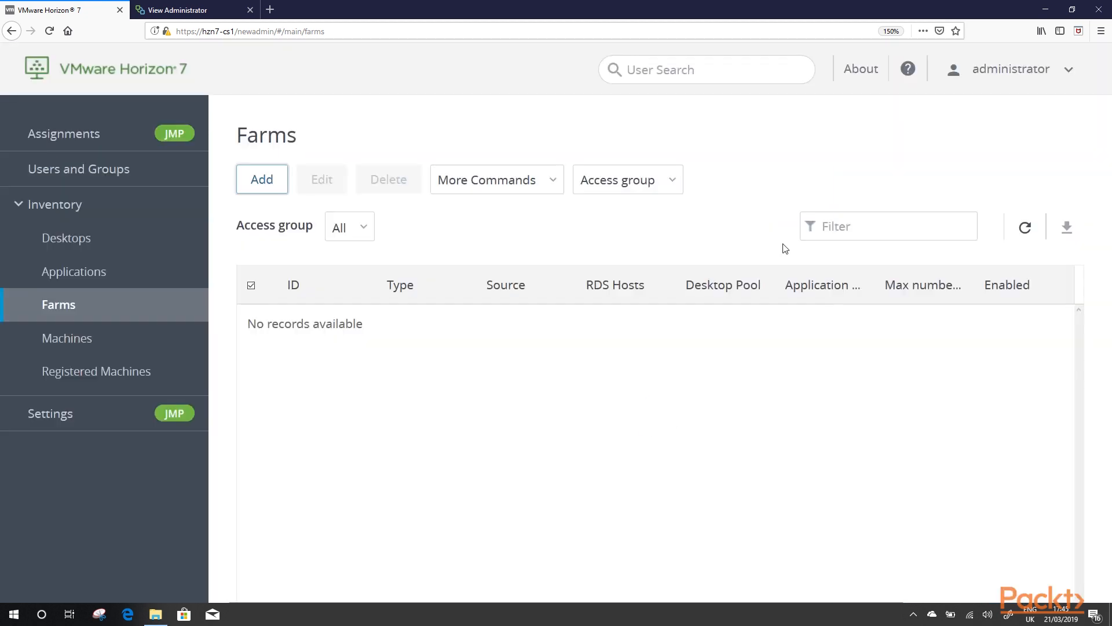
pyautogui.click(69, 338)
# Step: Check the Windows 7 Manual Desktop machine's extra commands and the RDS Hosts and Others lists
pyautogui.click(70, 339)
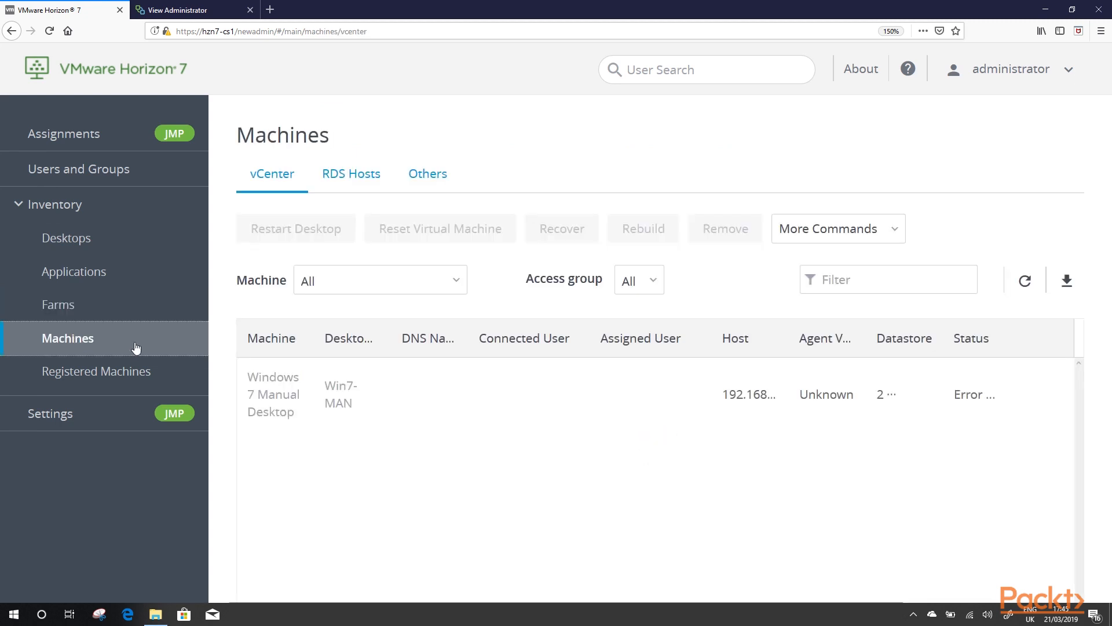
pyautogui.click(318, 391)
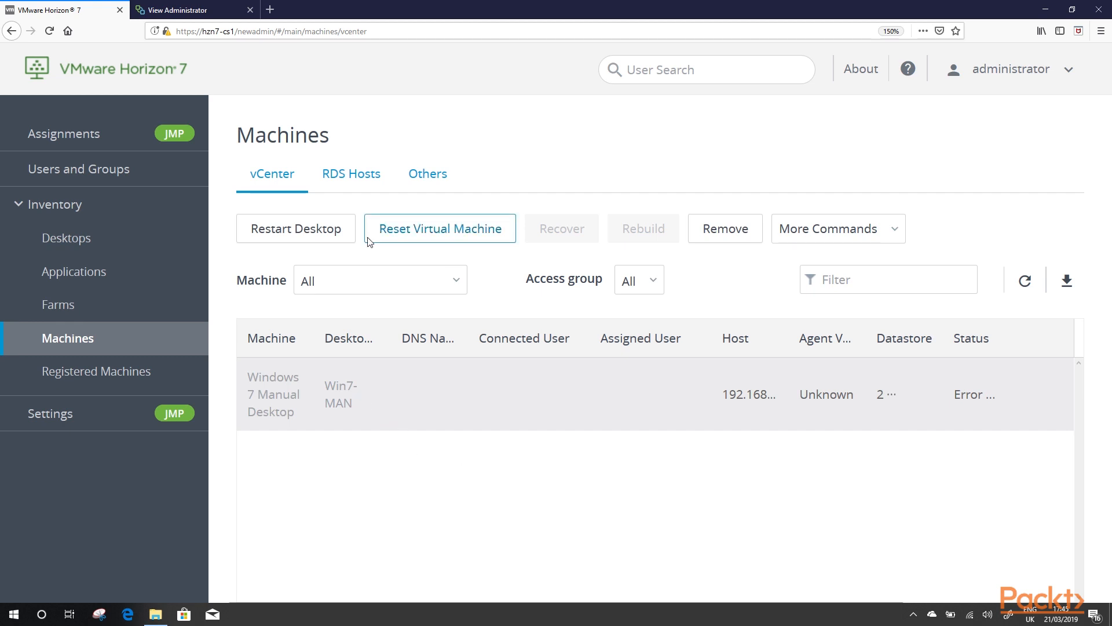
pyautogui.click(841, 225)
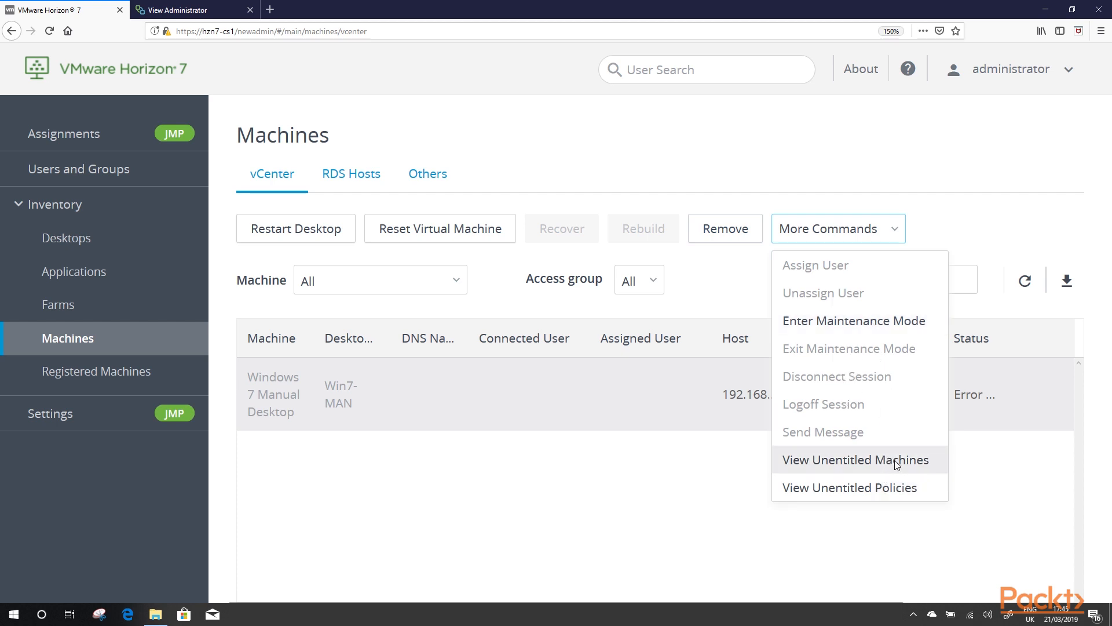
pyautogui.click(693, 497)
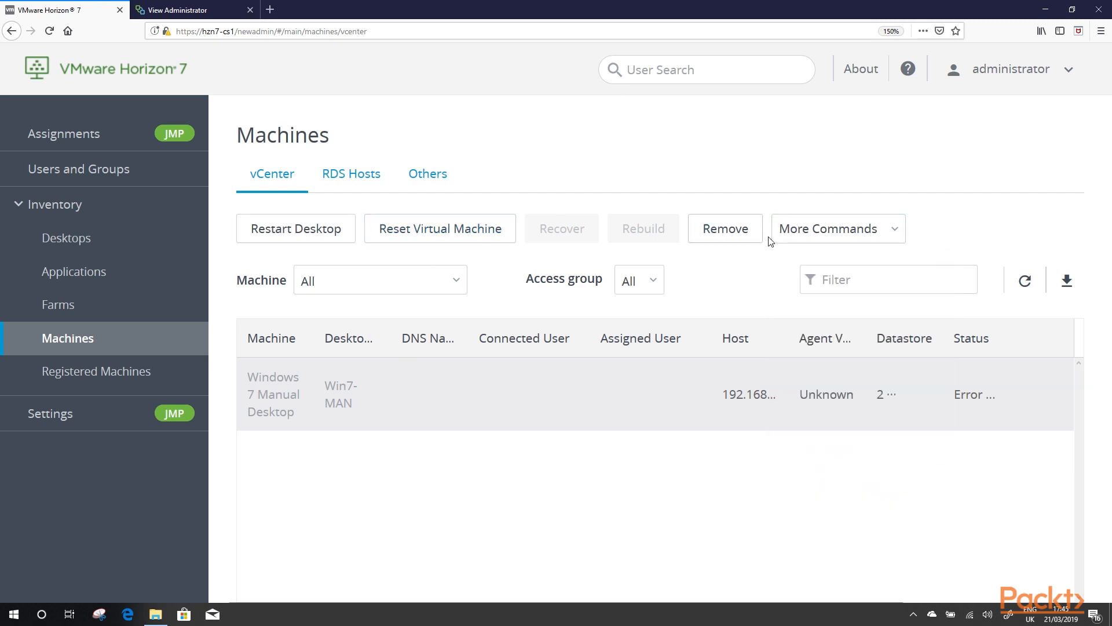
pyautogui.click(372, 186)
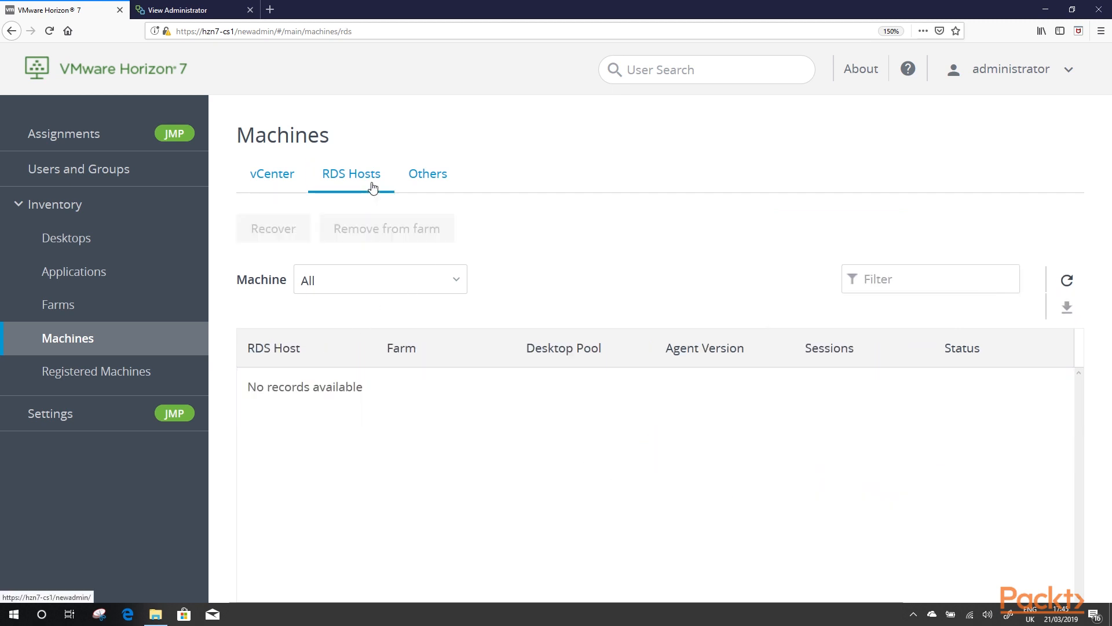
pyautogui.click(430, 187)
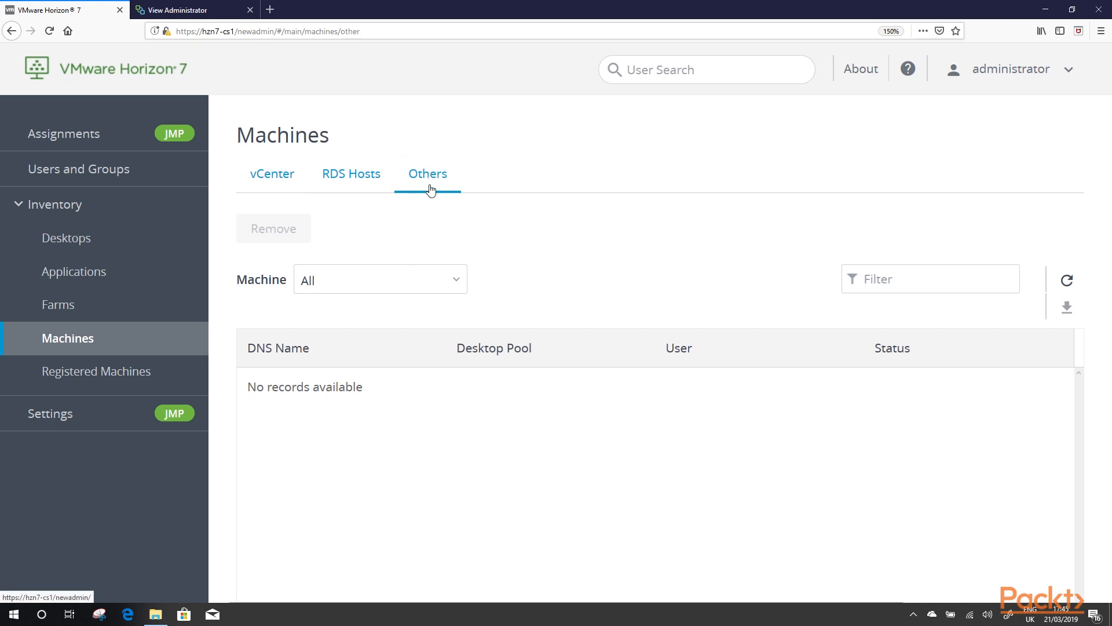
# Step: View the Others list under Registered Machines, then go to JMP Settings
pyautogui.click(92, 371)
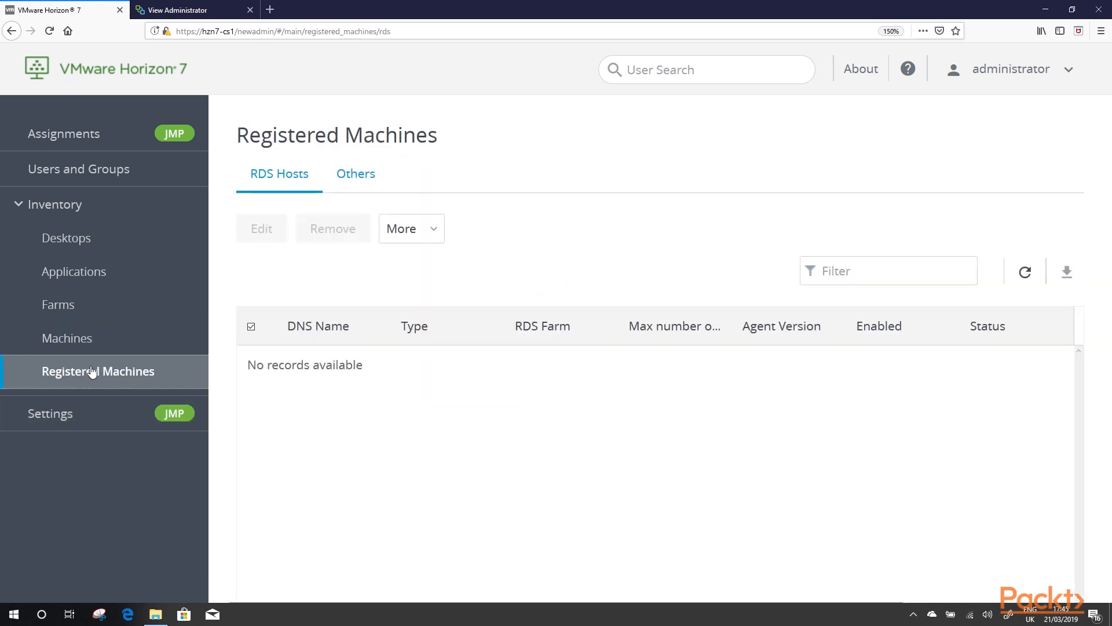
pyautogui.click(374, 190)
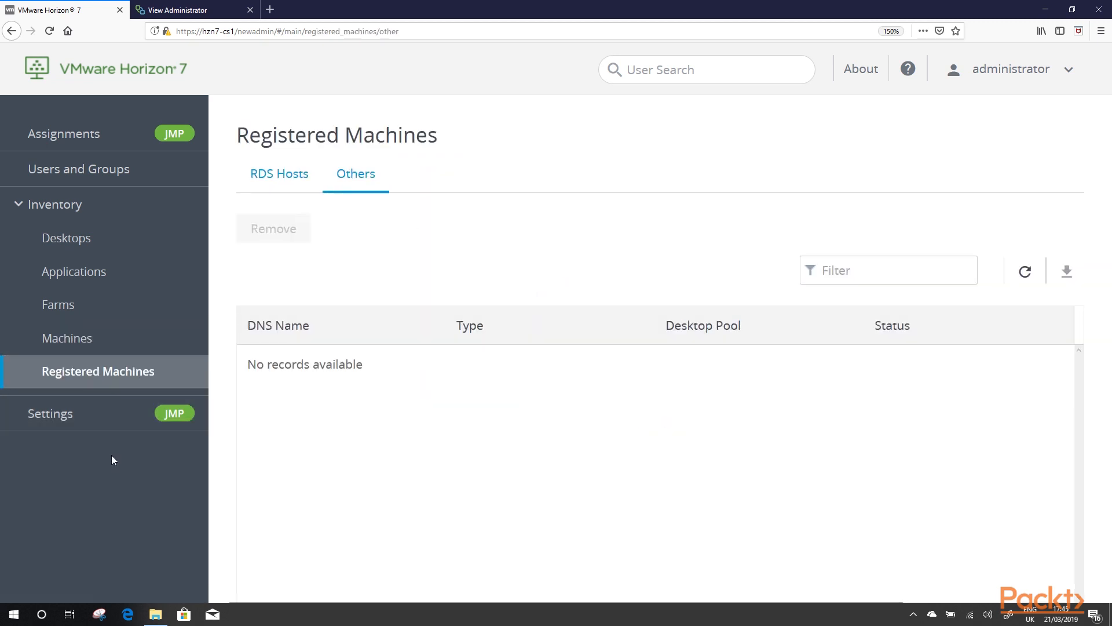
pyautogui.click(69, 418)
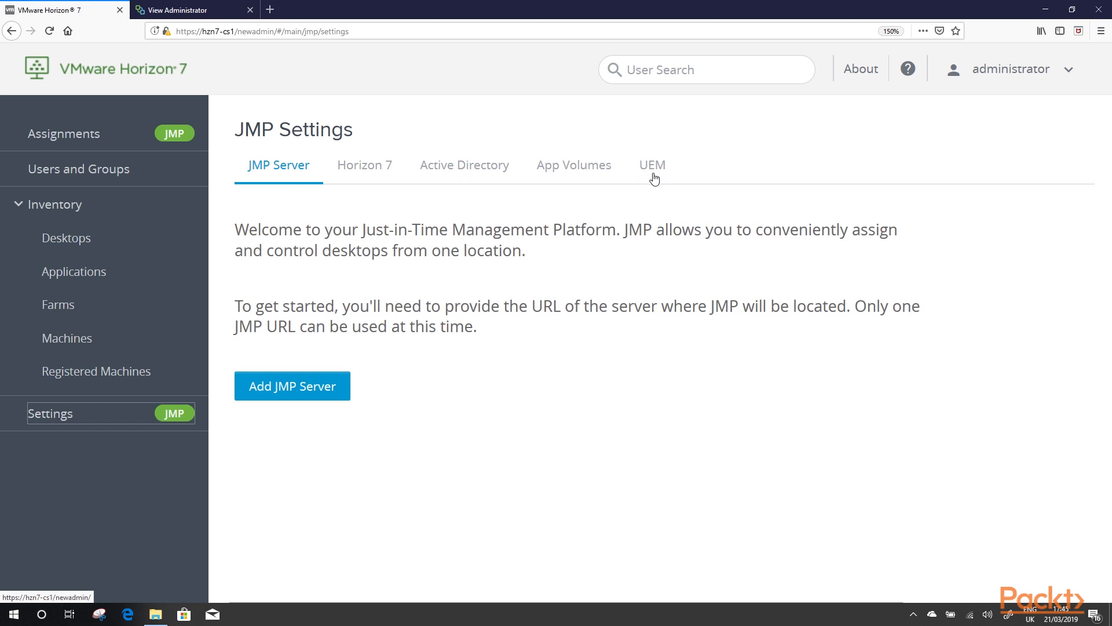
# Step: Try adding a JMP server with URL 'wewewe', then cancel without saving it
pyautogui.click(299, 388)
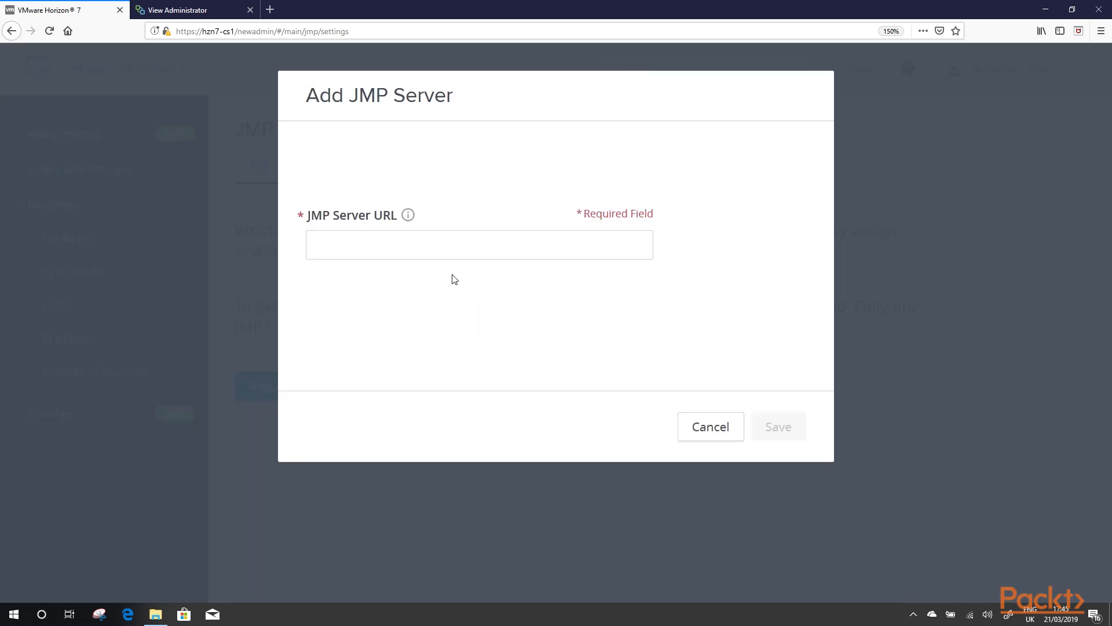
pyautogui.click(461, 251)
pyautogui.write('wewewe')
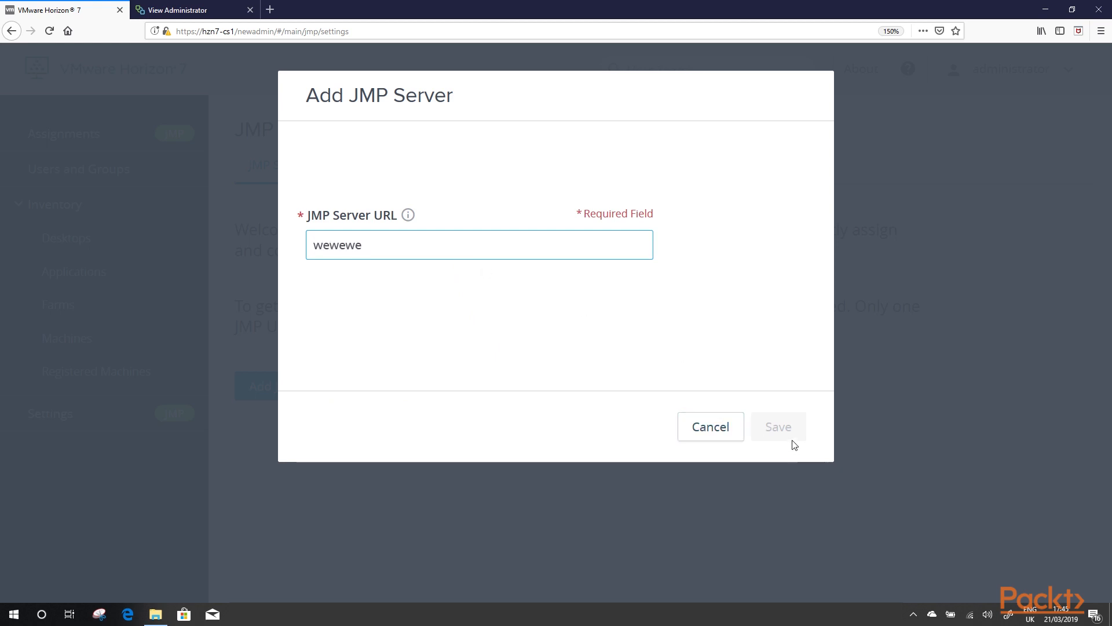
pyautogui.click(728, 427)
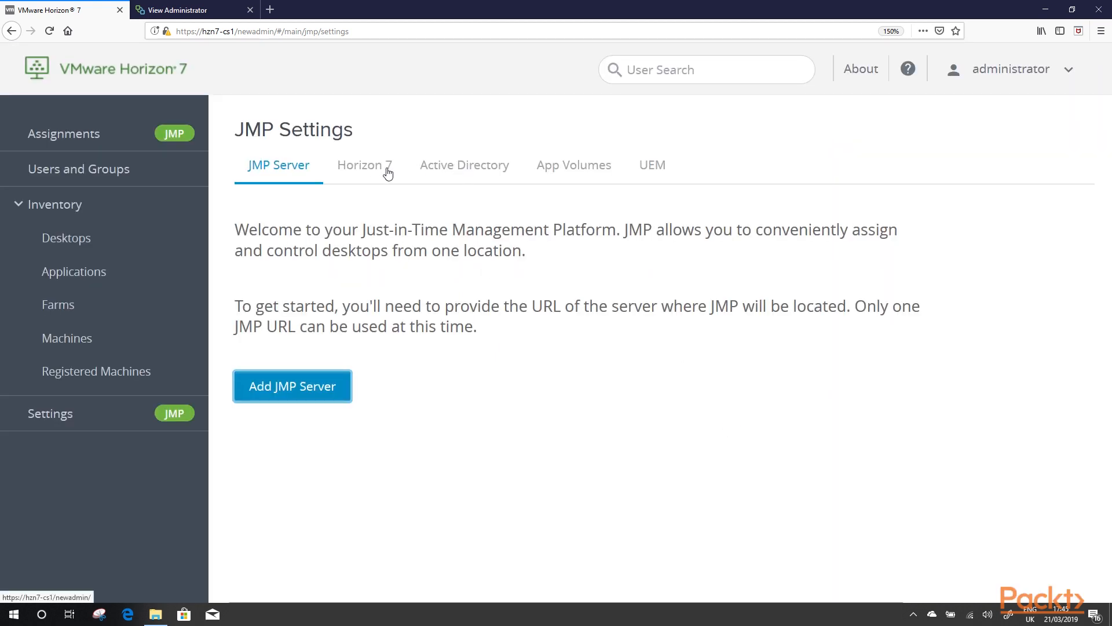